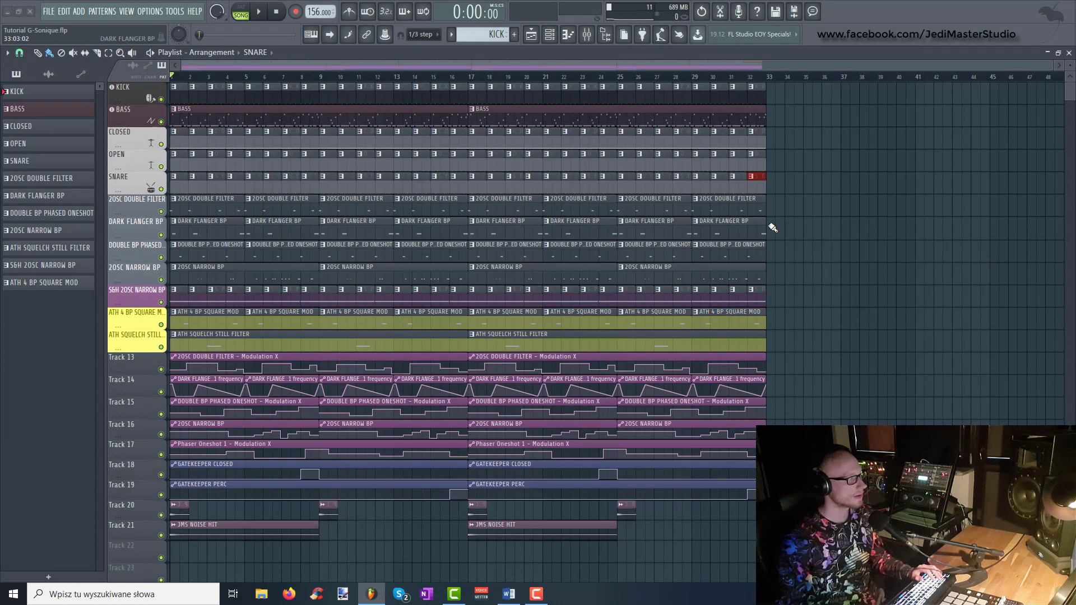
# Step: Solo the KICK track, and unmute the BASS track together with tracks 13 to 21
pyautogui.rightClick(161, 99)
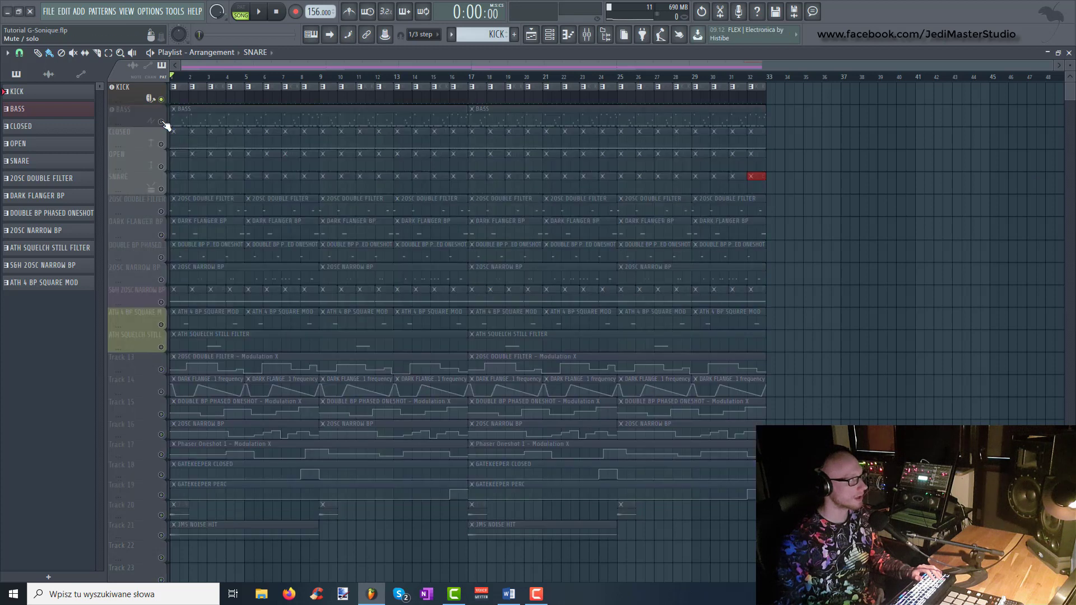
pyautogui.click(161, 122)
pyautogui.click(161, 370)
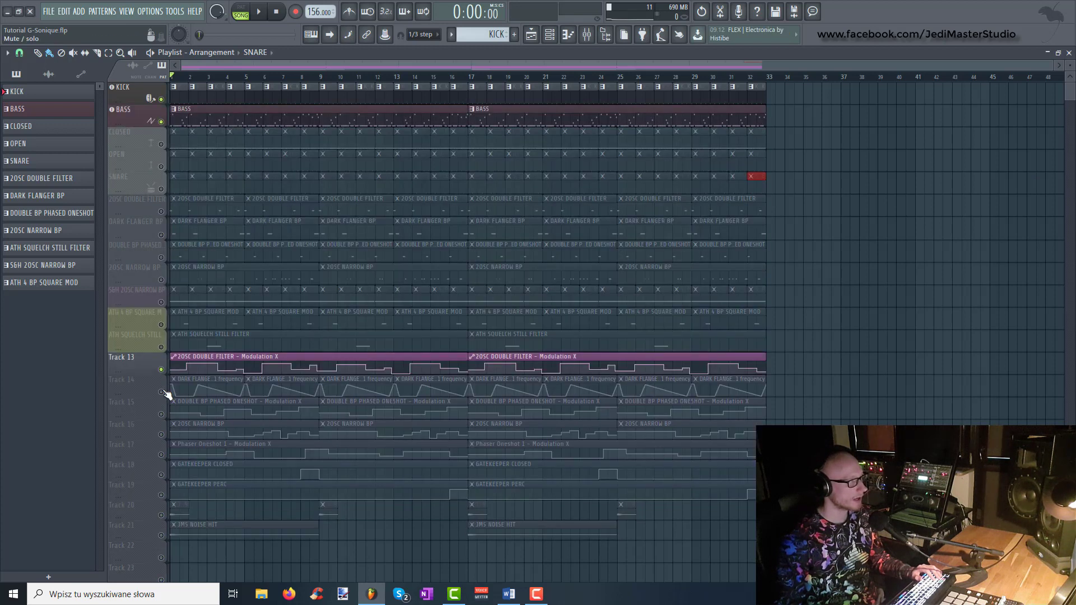
pyautogui.click(161, 392)
pyautogui.click(161, 414)
pyautogui.click(161, 434)
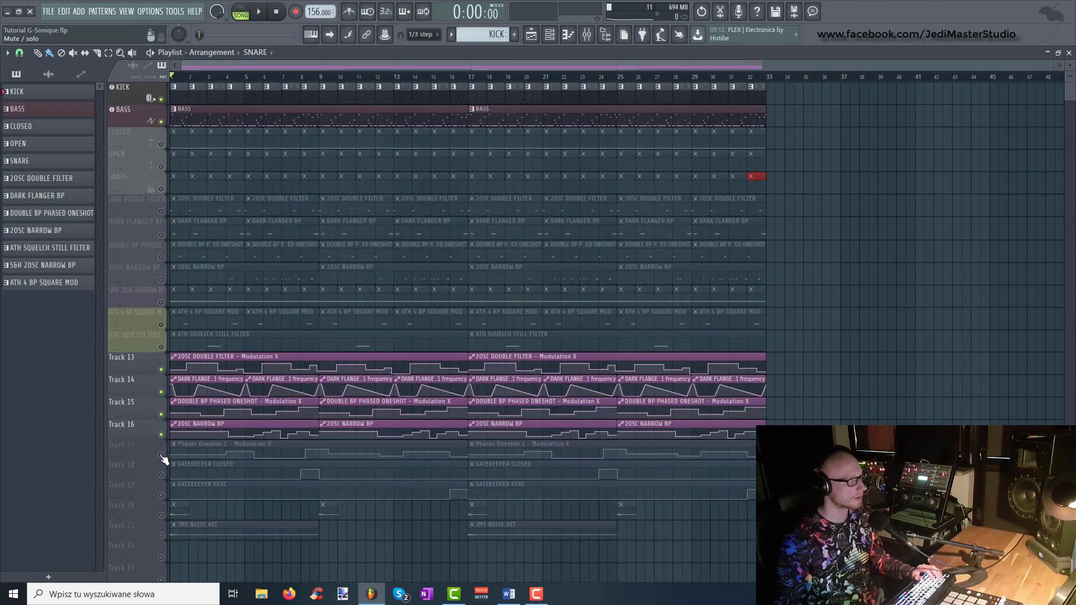
pyautogui.click(162, 454)
pyautogui.click(162, 474)
pyautogui.click(161, 495)
pyautogui.click(161, 515)
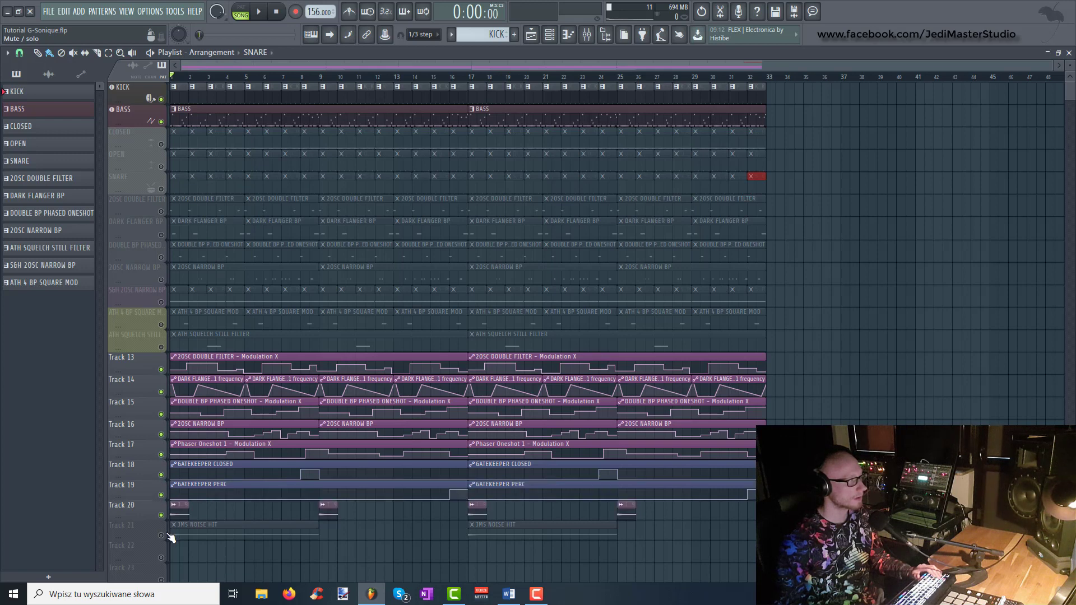
pyautogui.click(161, 536)
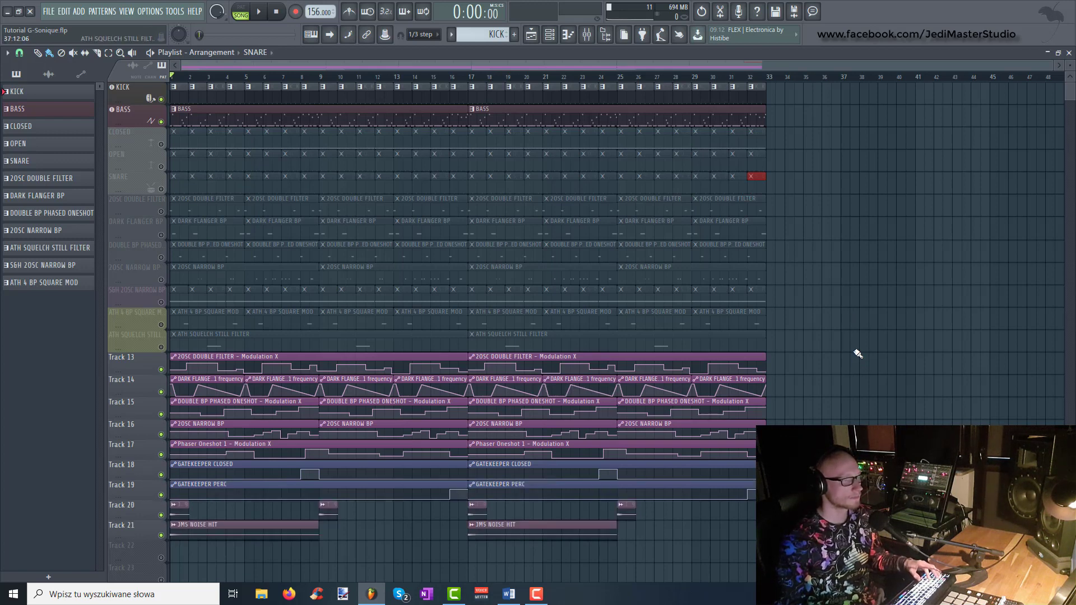
# Step: Play the arrangement and bring in the CLOSED, OPEN, SNARE, ATH 4 BP SQUARE MOD and ATH SQUELCH STILL FILTER tracks
pyautogui.press('space')
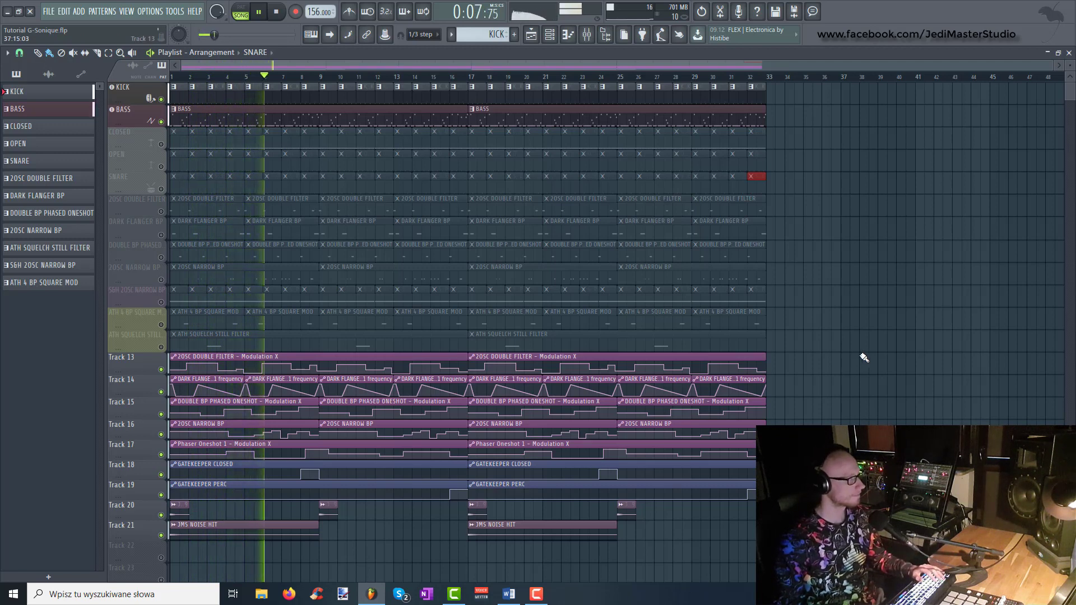
pyautogui.click(160, 144)
pyautogui.click(161, 166)
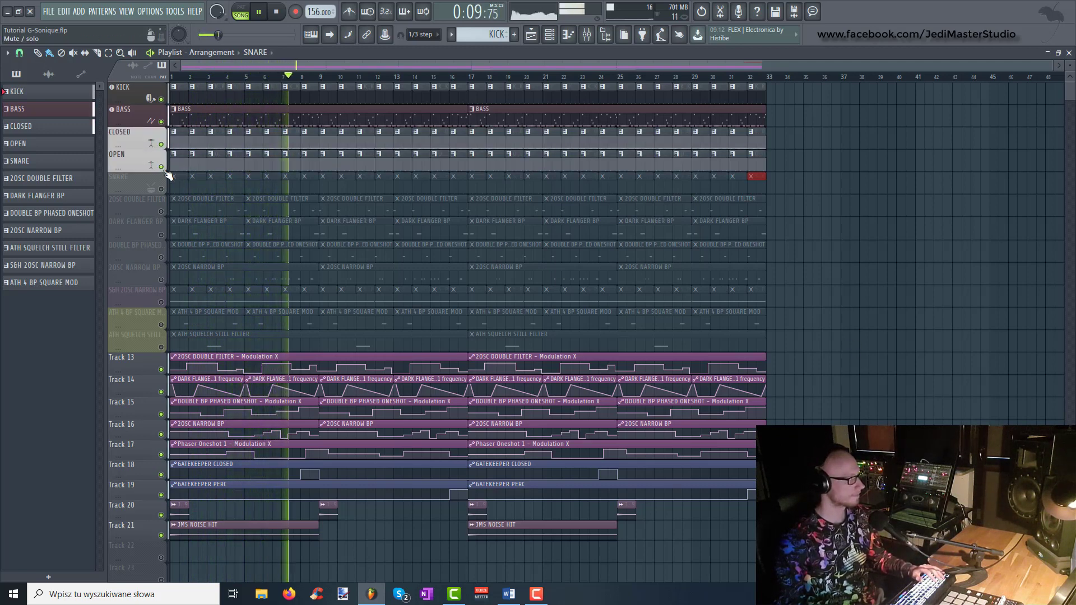
pyautogui.click(161, 189)
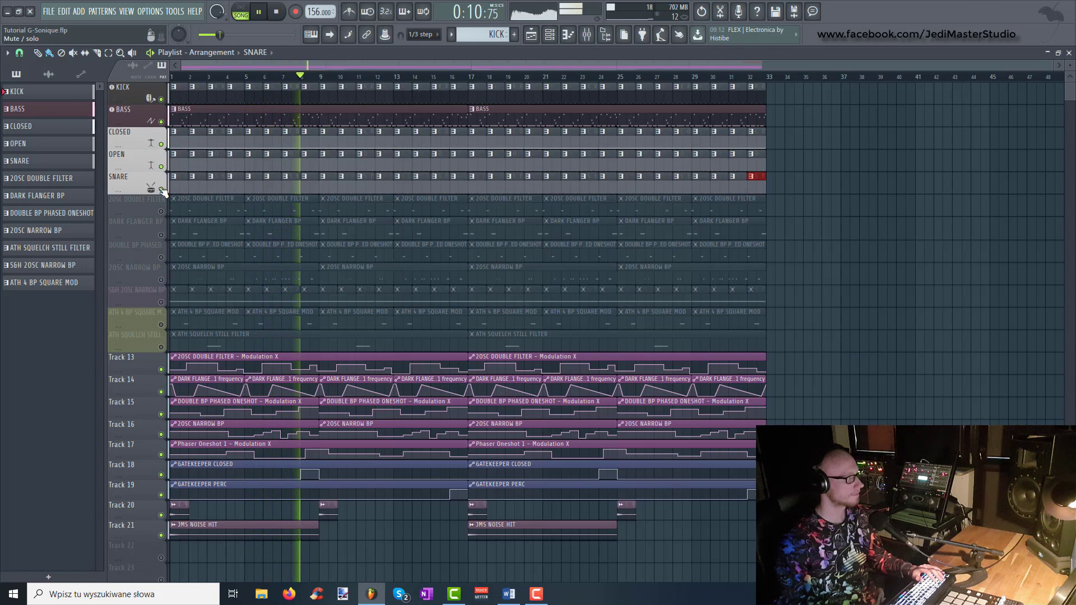
pyautogui.click(160, 325)
pyautogui.click(161, 348)
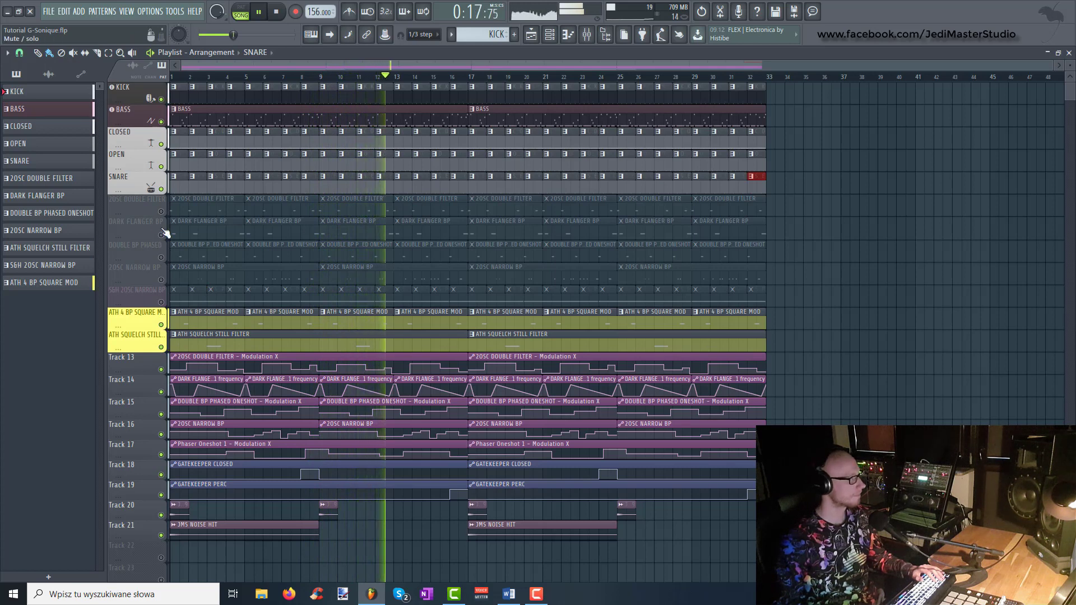
# Step: Unmute the DARK FLANGER BP and 2OSC DOUBLE FILTER tracks, and shorten the first BASS clip to end at the start of bar 16
pyautogui.click(162, 234)
pyautogui.click(161, 212)
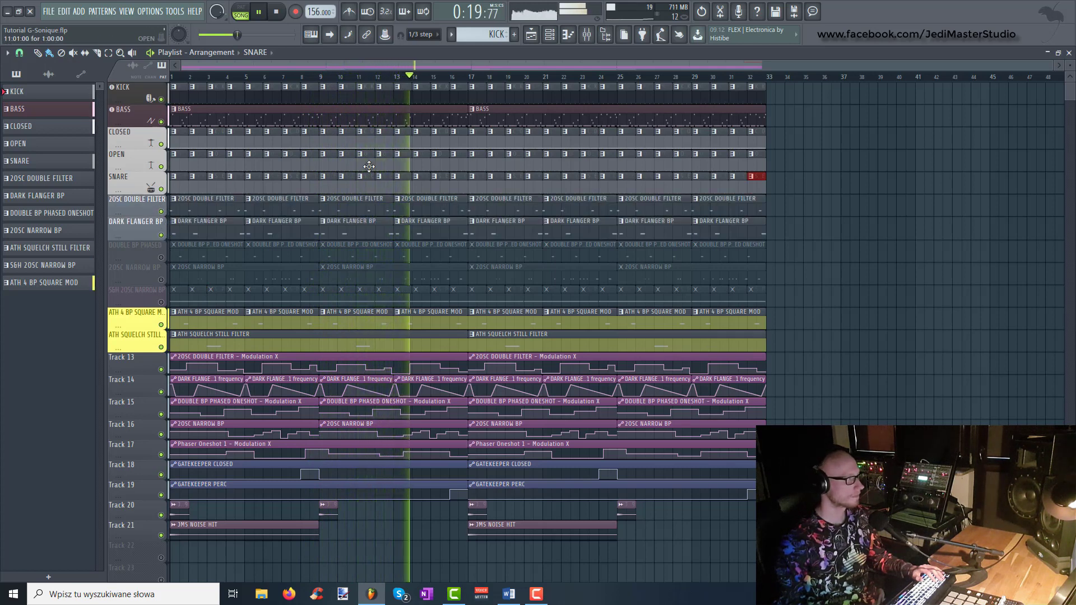
pyautogui.moveTo(467, 115); pyautogui.dragTo(451, 112)
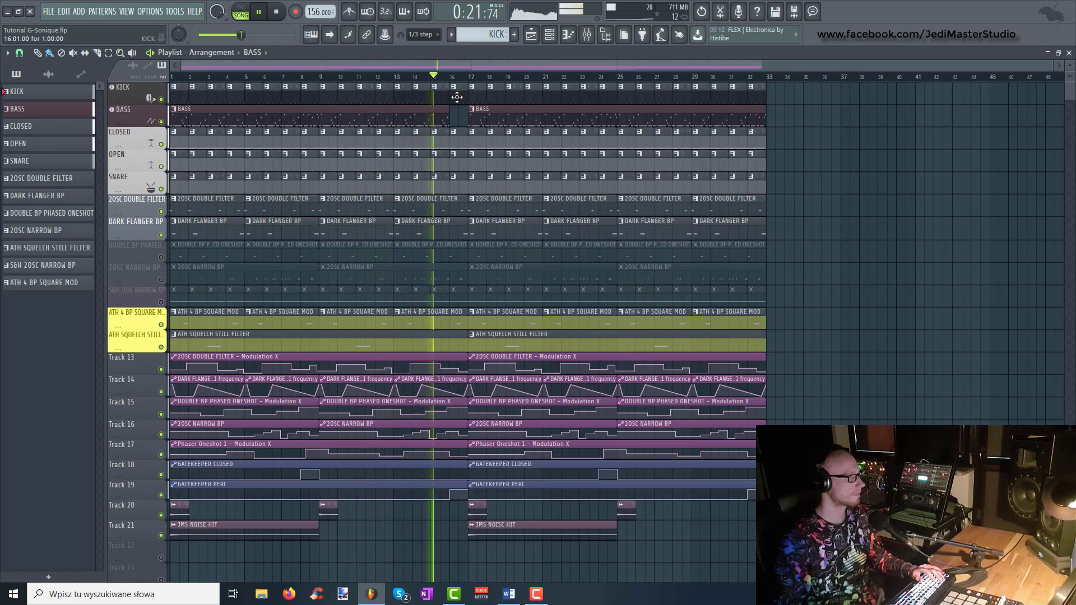
# Step: Unmute the DOUBLE BP PHASED ONESHOT and 2OSC NARROW BP tracks, and briefly audition the S&H 2OSC NARROW BP track before muting it again
pyautogui.click(161, 258)
pyautogui.click(161, 280)
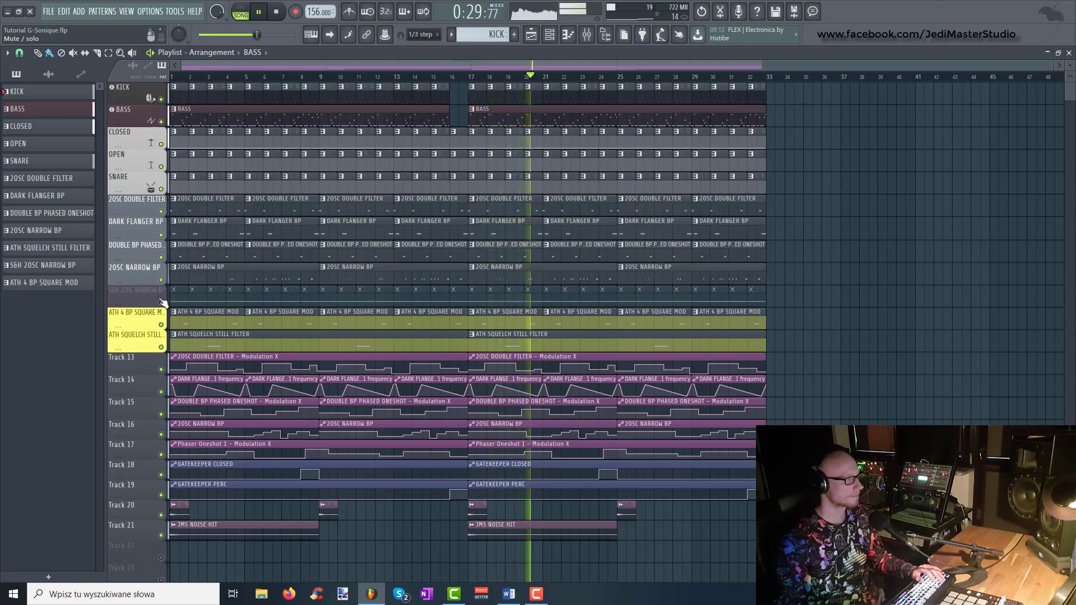
pyautogui.click(161, 302)
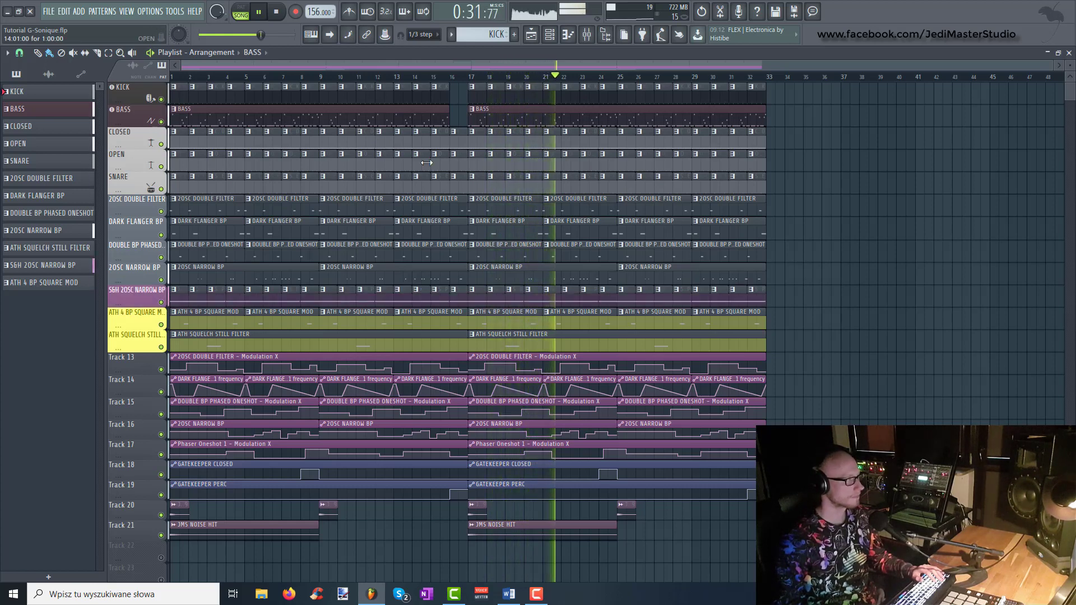
pyautogui.click(161, 303)
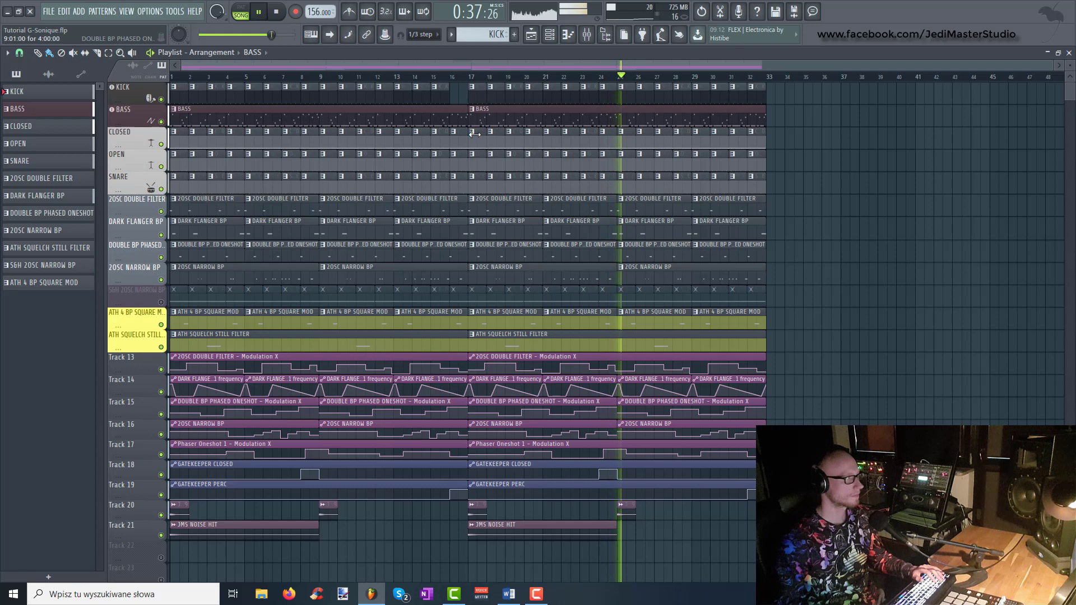
# Step: Place a KICK clip in the empty slot at bar 16 and stop playback
pyautogui.click(455, 90)
pyautogui.press('space')
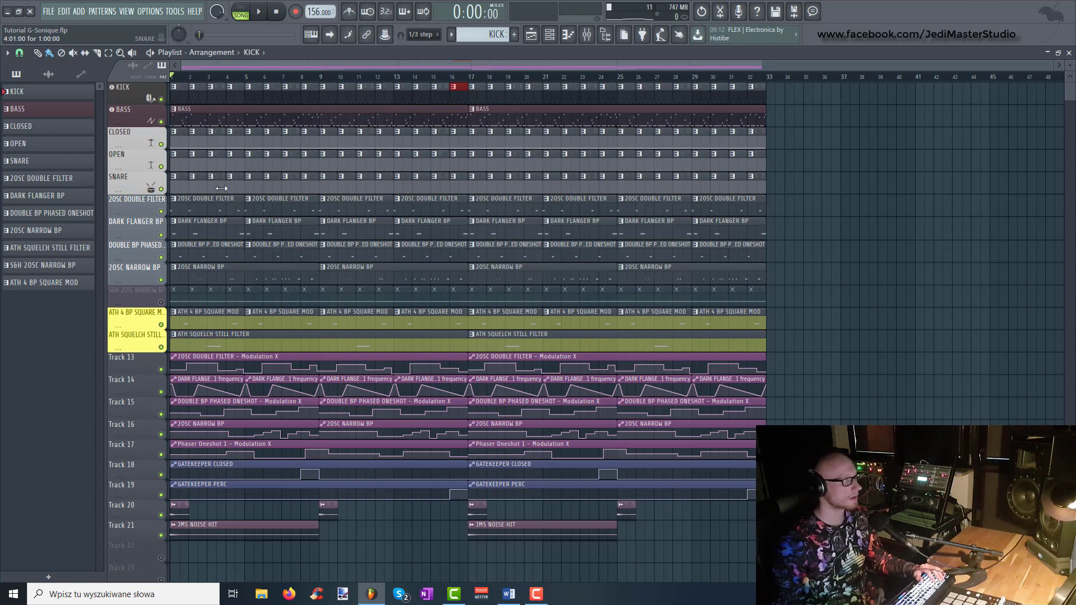
# Step: Solo 2OSC DOUBLE FILTER, unmute DARK FLANGER BP, DOUBLE BP PHASED ONESHOT and 2OSC NARROW BP, and briefly play these leads
pyautogui.rightClick(162, 212)
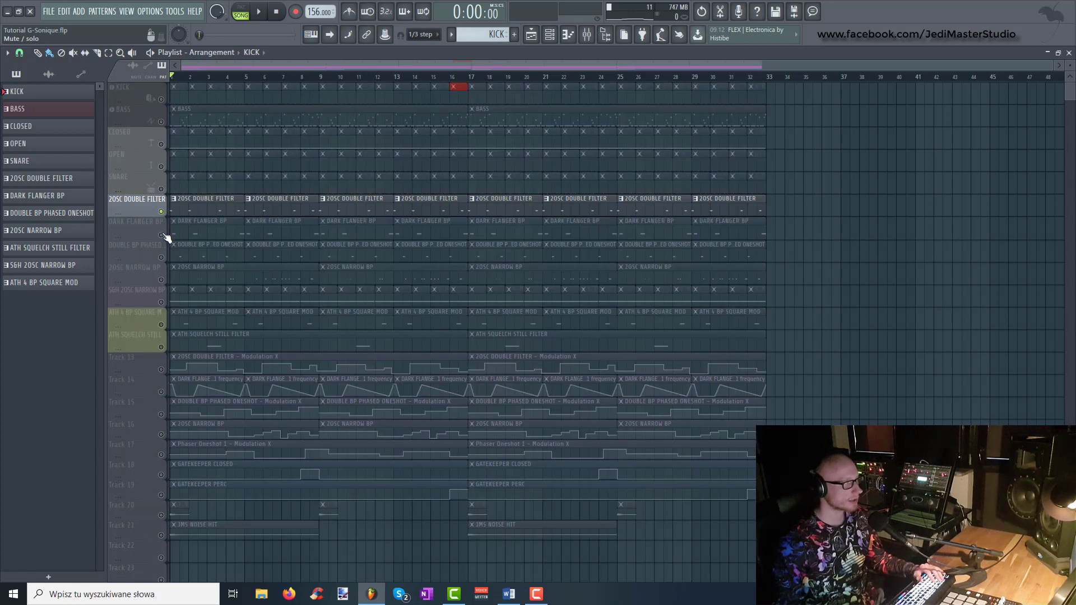
pyautogui.click(161, 235)
pyautogui.click(161, 257)
pyautogui.click(161, 280)
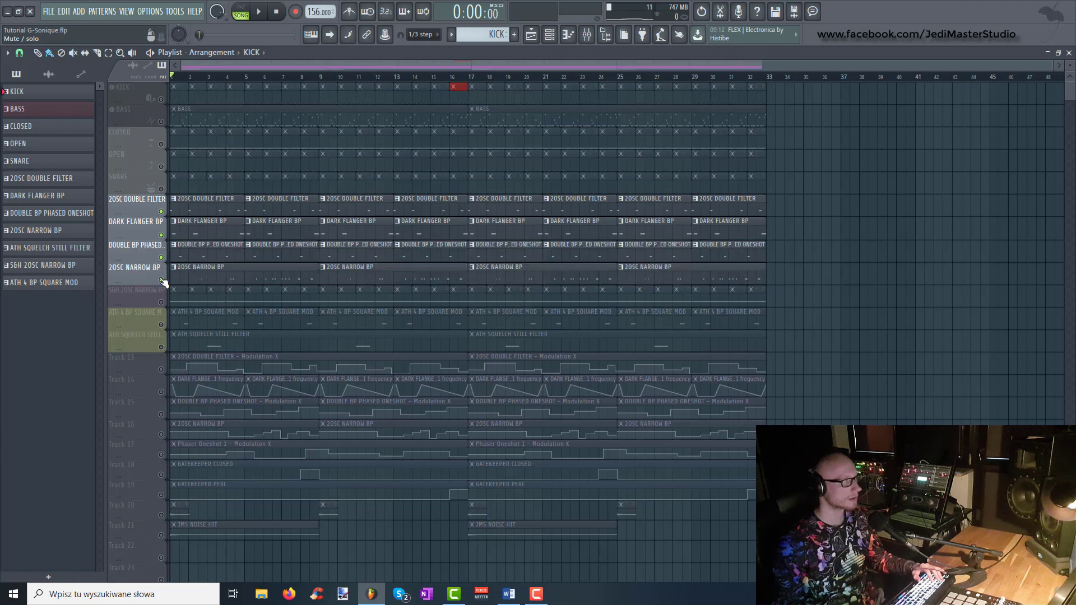
pyautogui.press('space')
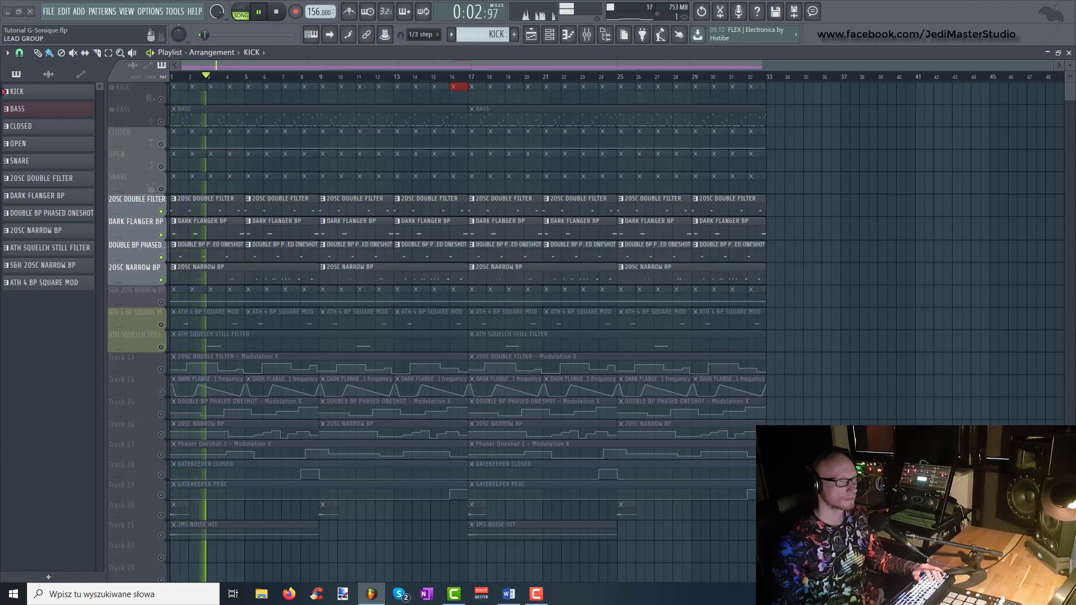
pyautogui.press('space')
# Step: Unmute automation tracks 13 to 19 and listen to the isolated leads with their modulation
pyautogui.click(161, 370)
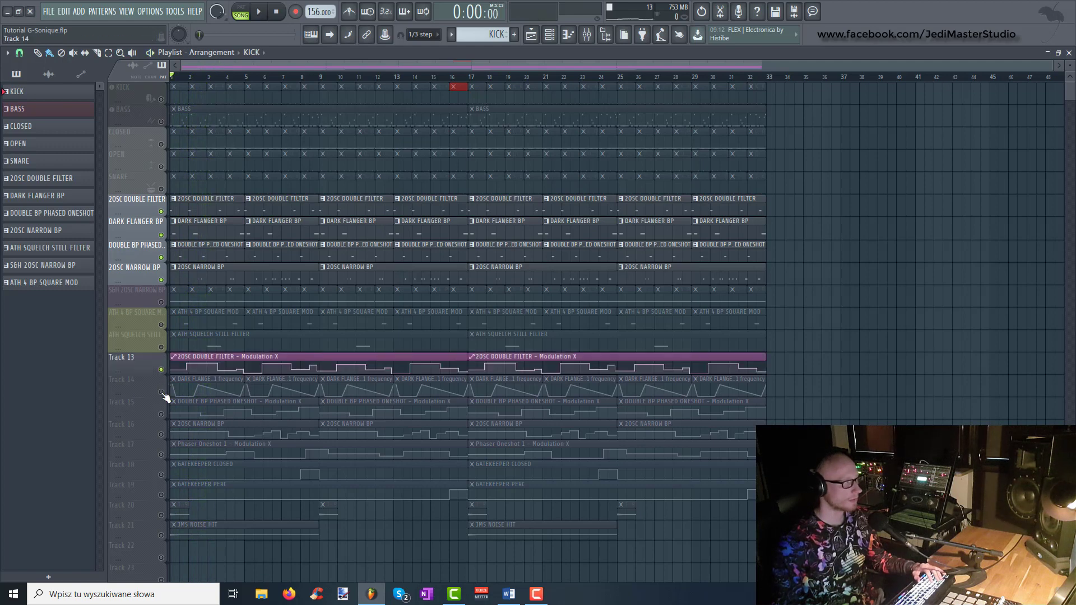
pyautogui.click(161, 392)
pyautogui.click(161, 414)
pyautogui.click(162, 435)
pyautogui.click(162, 455)
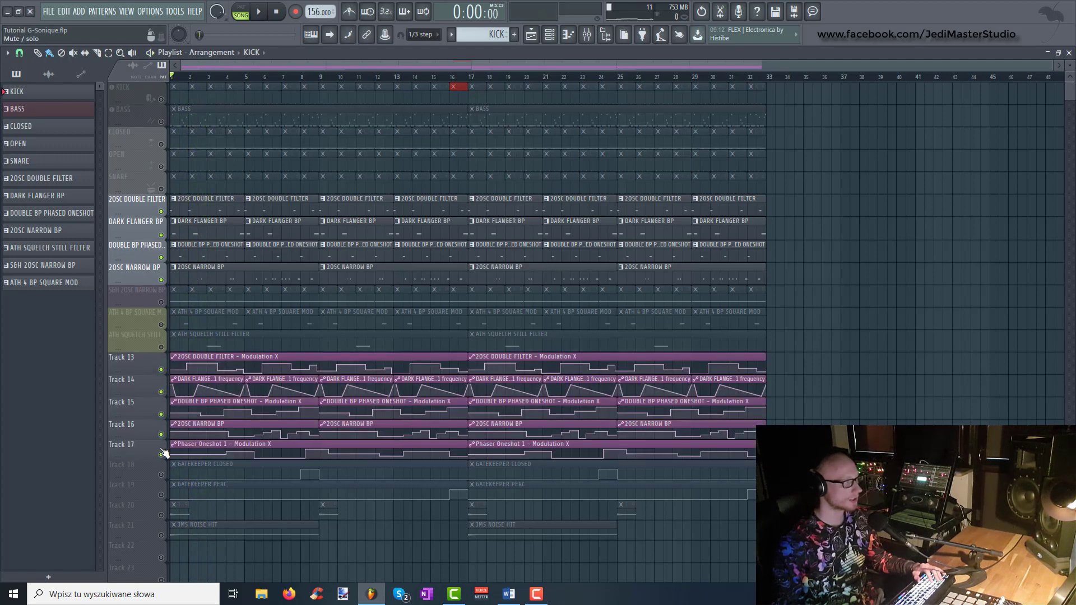
pyautogui.click(162, 475)
pyautogui.click(161, 494)
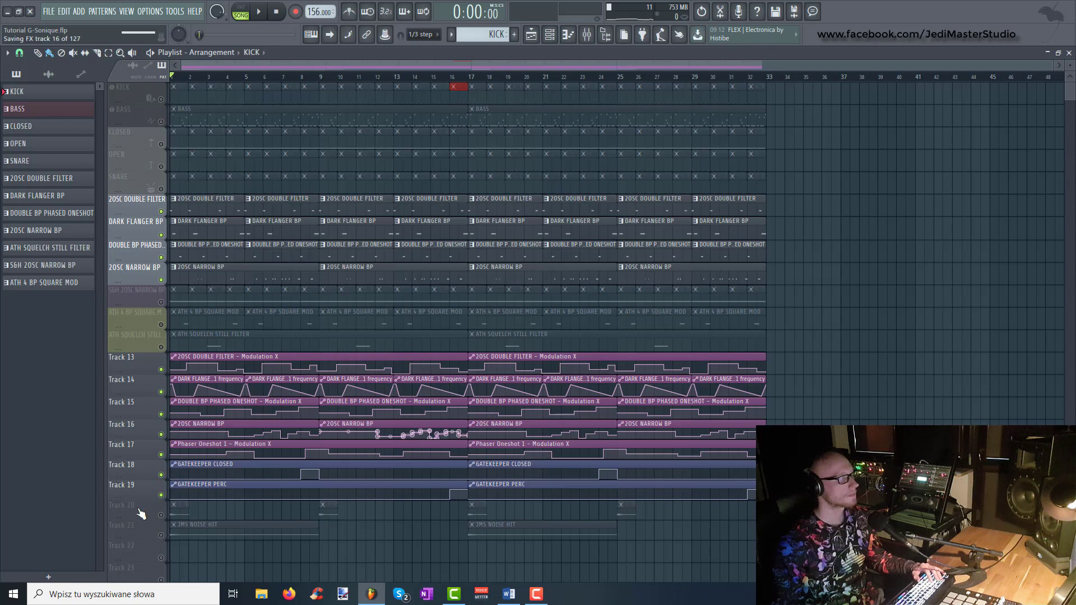
pyautogui.press('space')
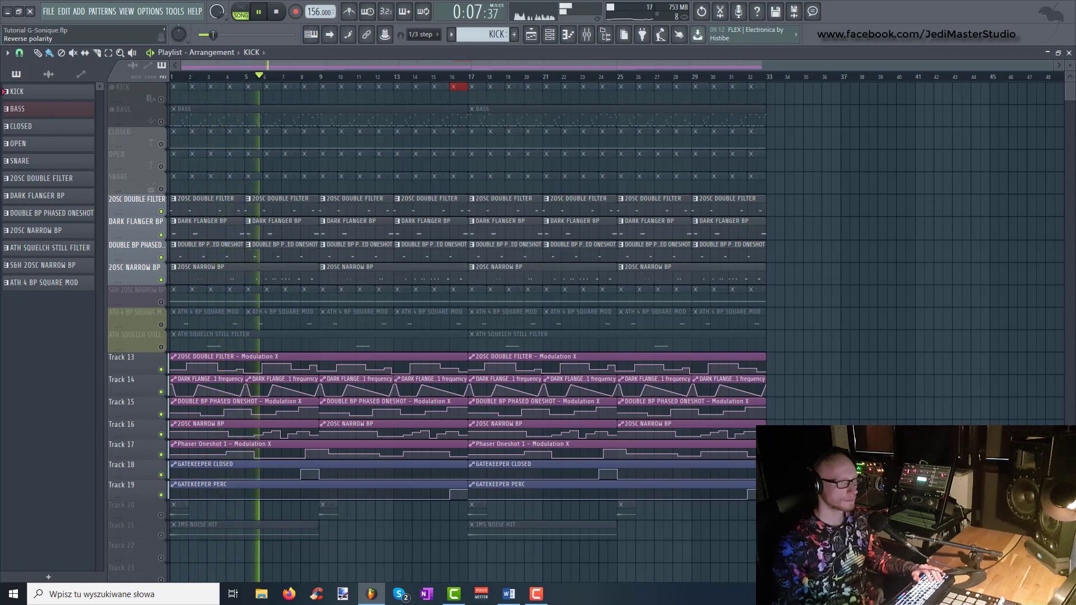
pyautogui.press('space')
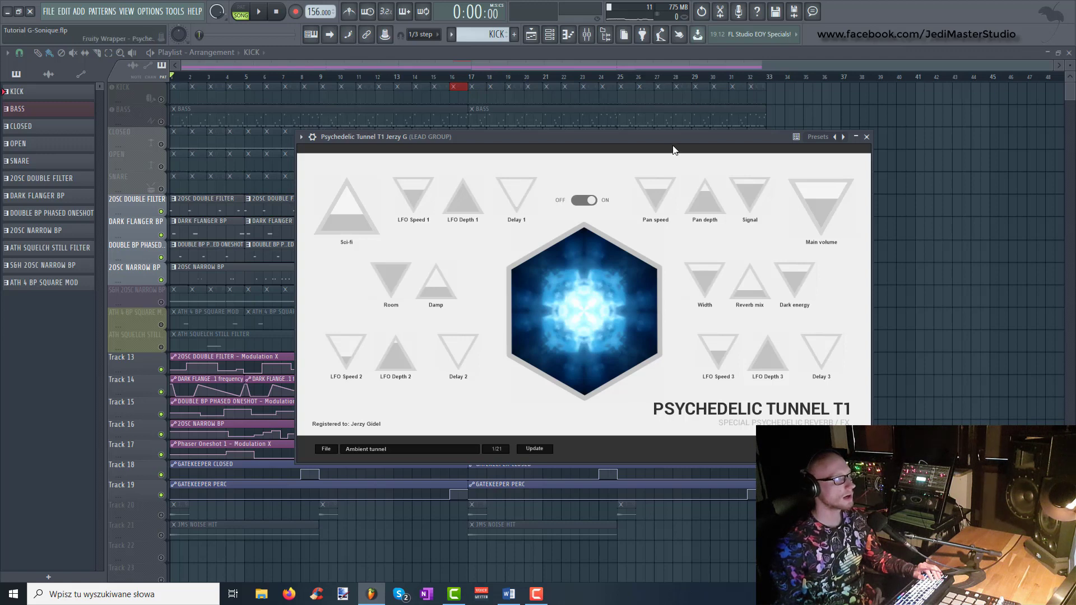
# Step: Reposition the Psychedelic Tunnel T1 window and try its controls, leaving Reverb mix at 0.19 and Room at 1.00
pyautogui.moveTo(617, 143); pyautogui.dragTo(642, 127)
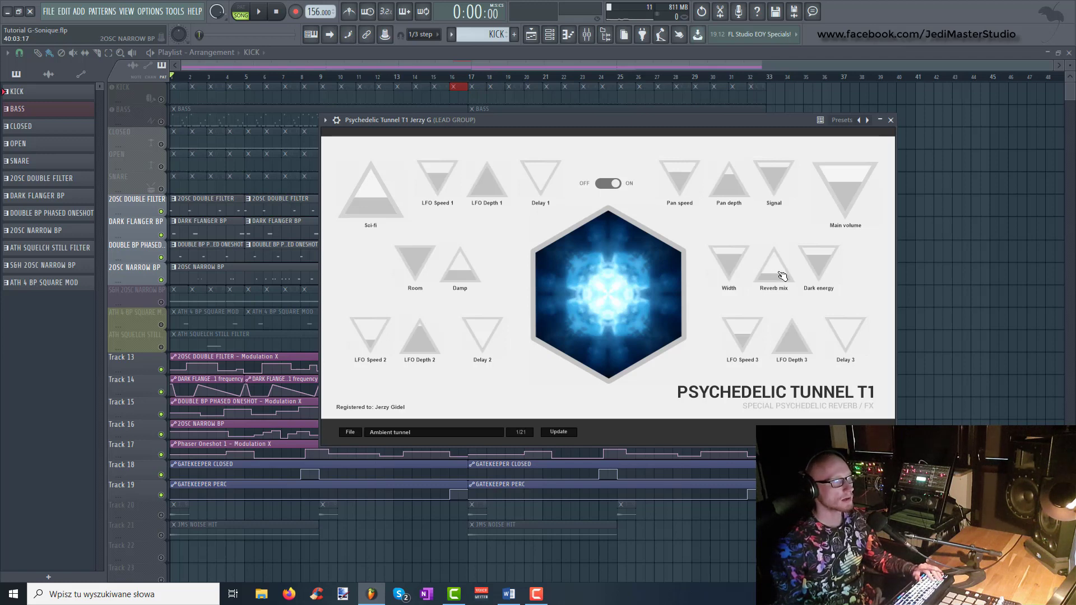
pyautogui.moveTo(783, 276); pyautogui.dragTo(782, 247)
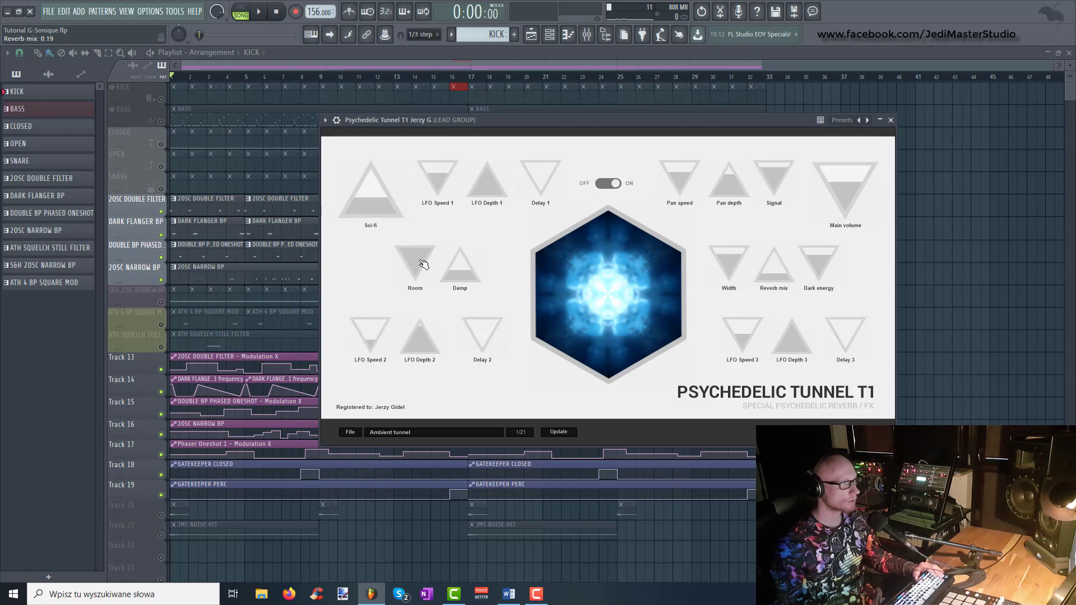
pyautogui.moveTo(424, 264); pyautogui.dragTo(423, 224)
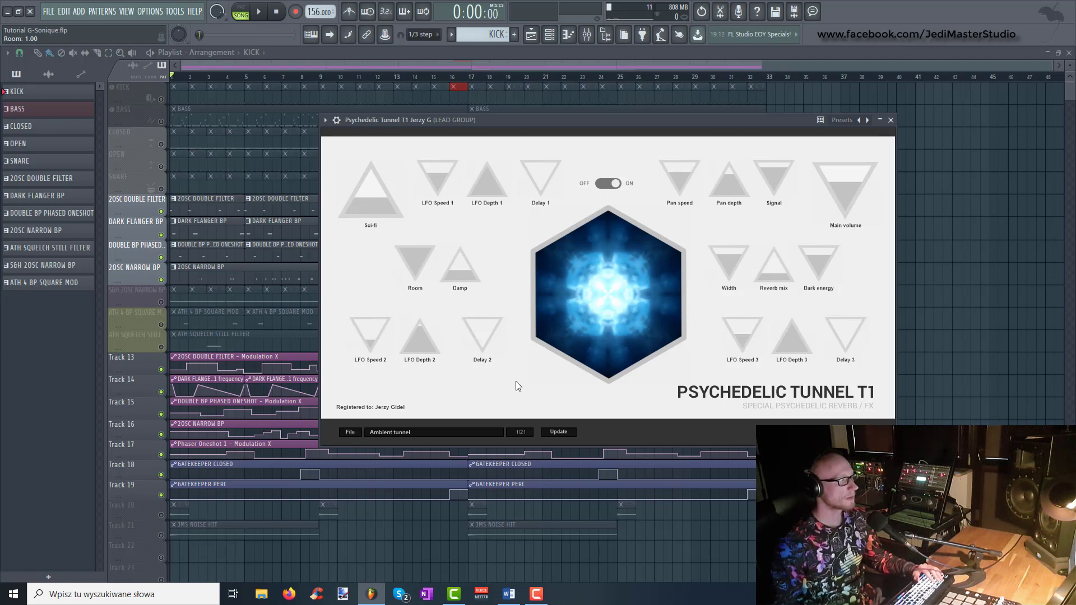
# Step: Look through the Psychedelic Tunnel T1 preset list and close it without choosing another preset
pyautogui.click(449, 434)
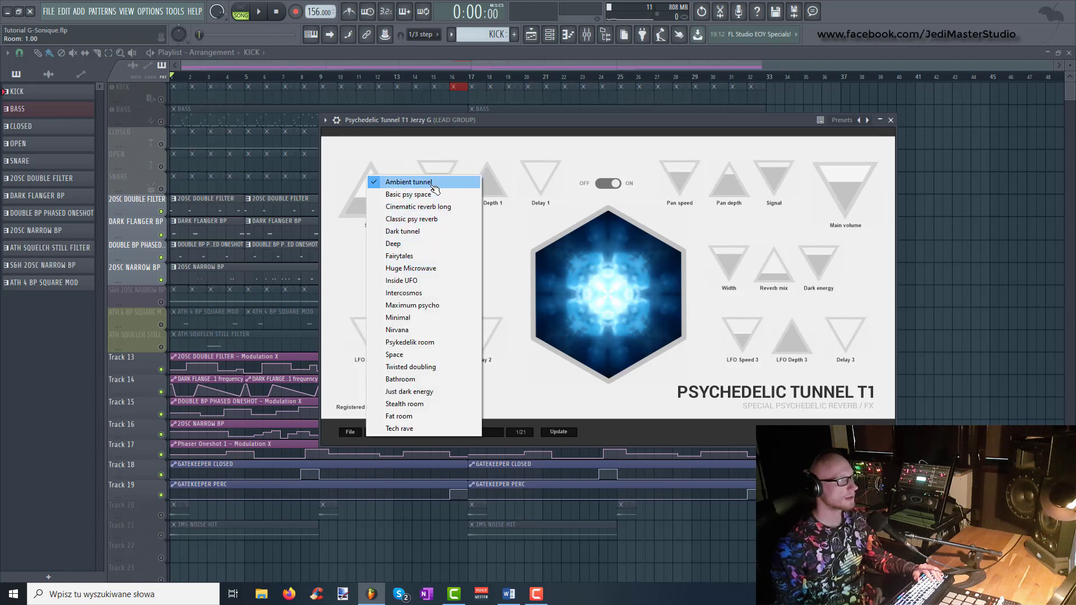
pyautogui.click(367, 203)
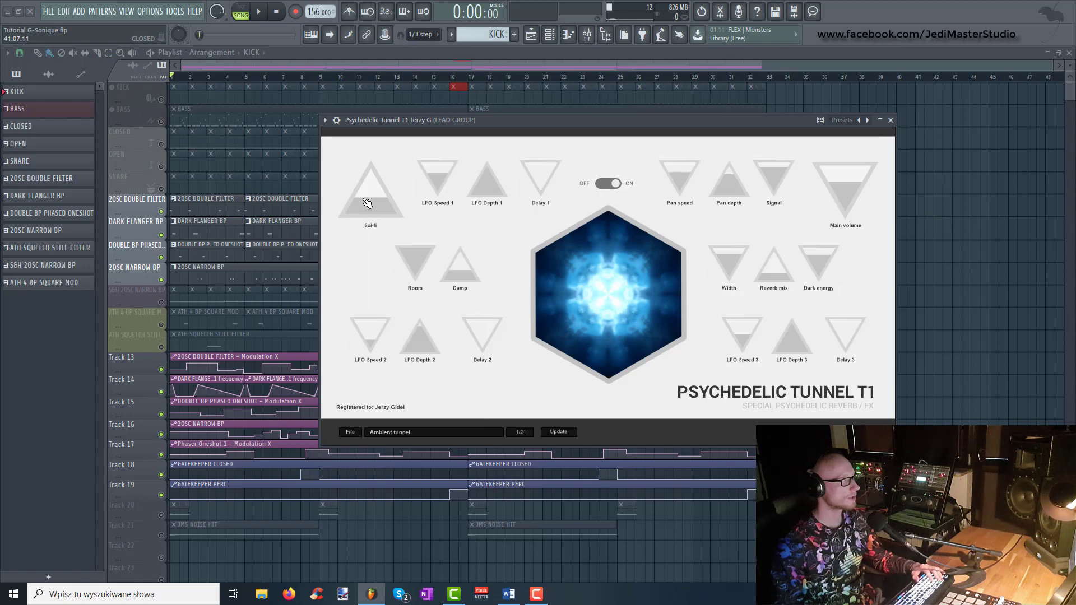
# Step: Play the leads and switch Psychedelic Tunnel T1 off and back on to compare the dry and processed sound
pyautogui.press('space')
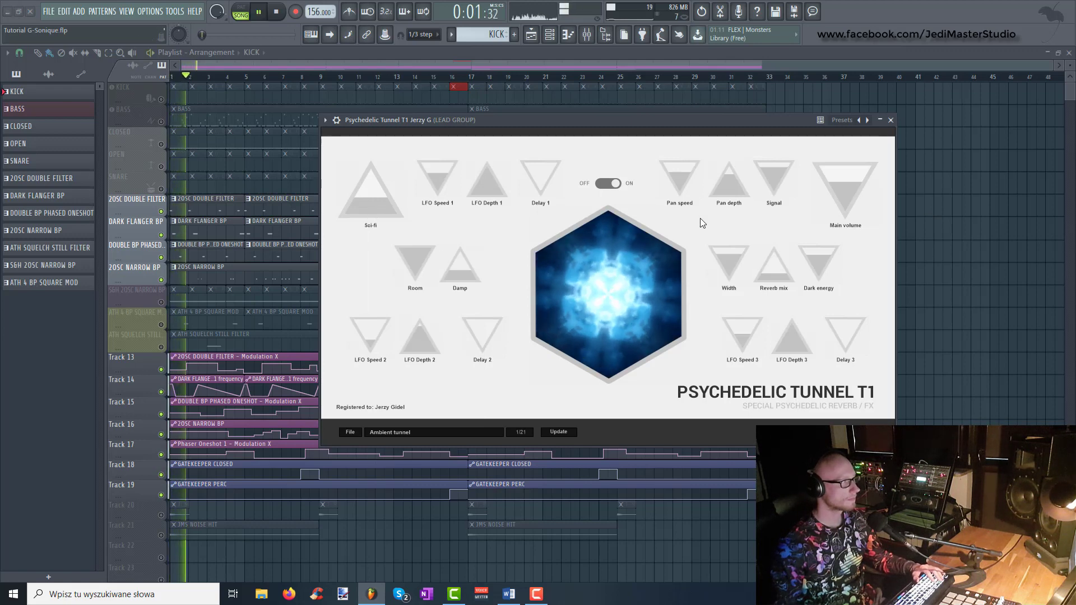
pyautogui.click(611, 184)
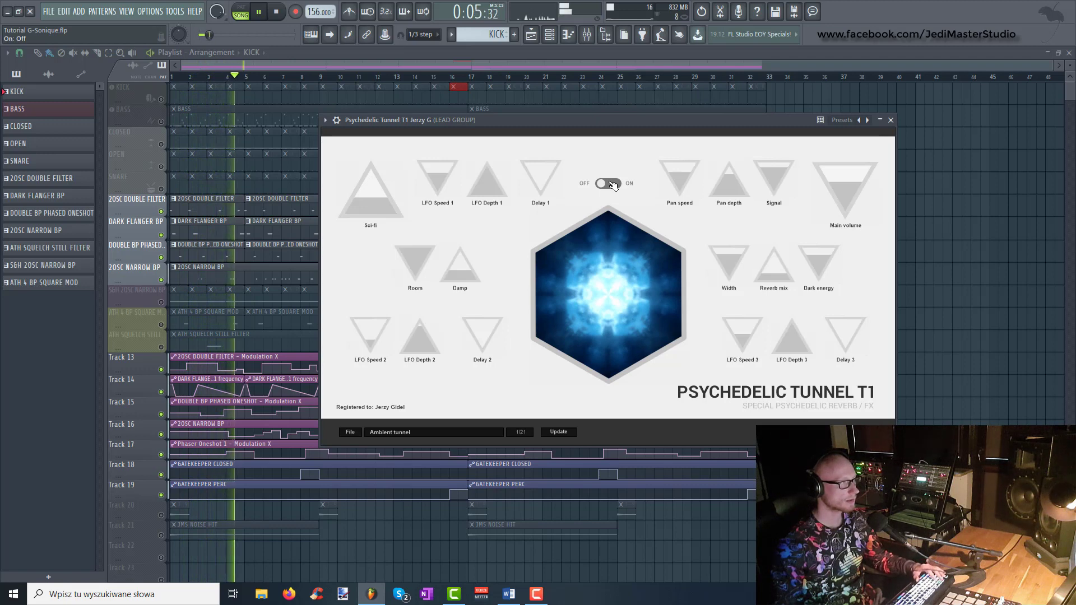
pyautogui.click(611, 184)
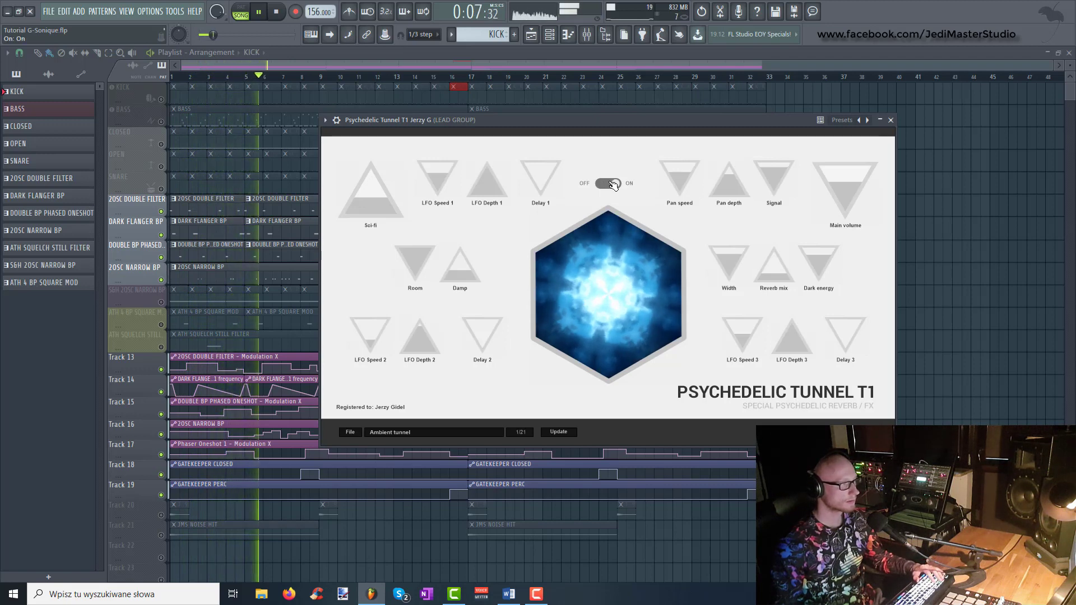
# Step: Try Dark energy at zero, LFO 2 depth at 0.41 and Sci-fi at 1.00 and 0.34 during playback, and stop the song
pyautogui.moveTo(830, 255); pyautogui.dragTo(824, 291)
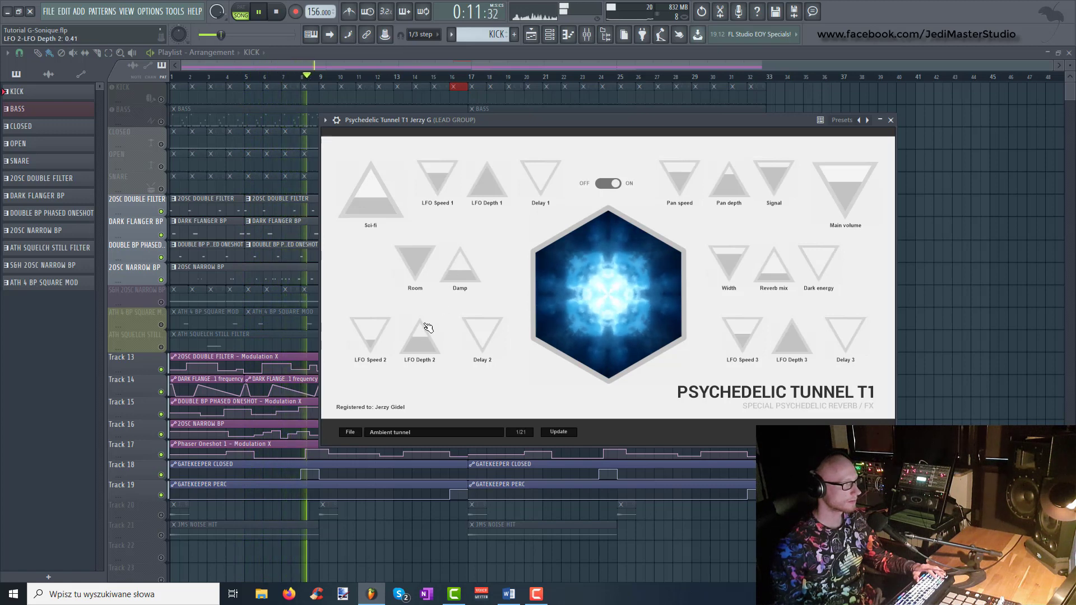
pyautogui.moveTo(370, 194)
pyautogui.mouseDown()
pyautogui.moveTo(371, 168)
pyautogui.moveTo(371, 190)
pyautogui.mouseUp()
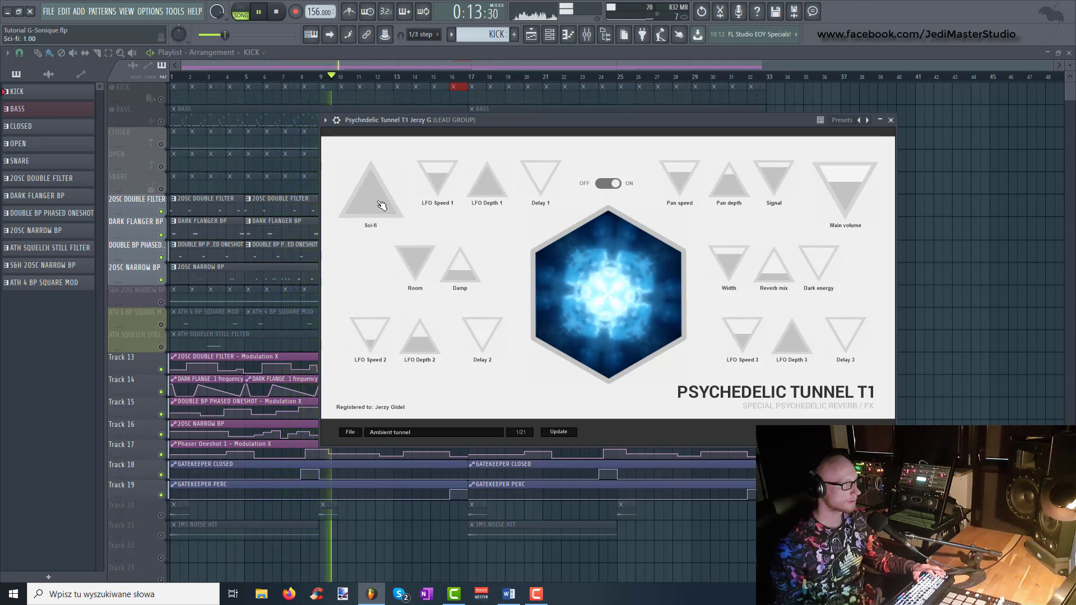
pyautogui.press('space')
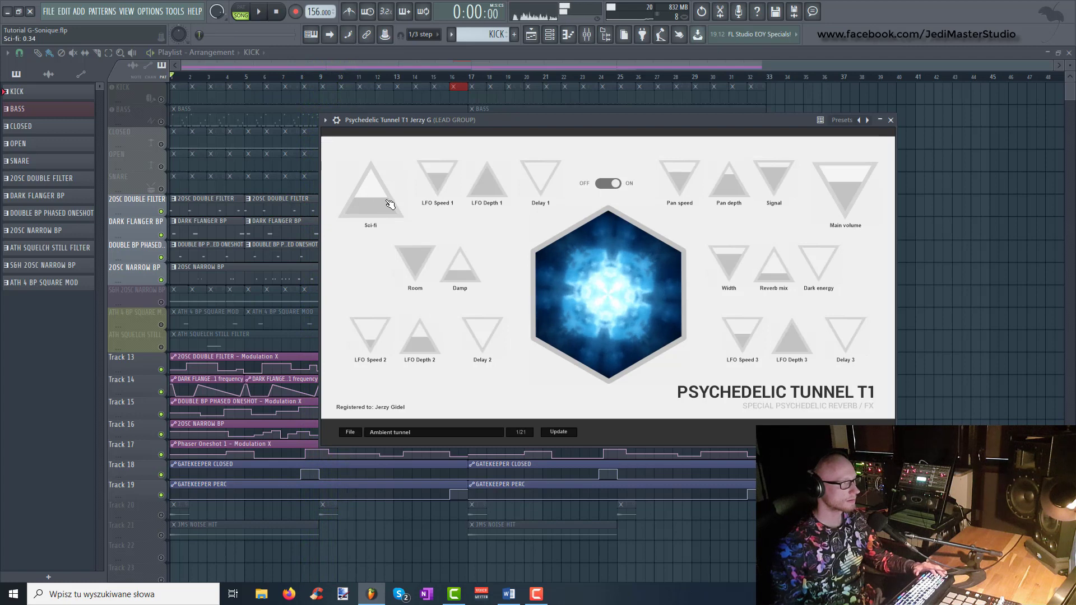
# Step: Load the Cinematic reverb long preset in Psychedelic Tunnel T1
pyautogui.click(452, 436)
pyautogui.click(430, 207)
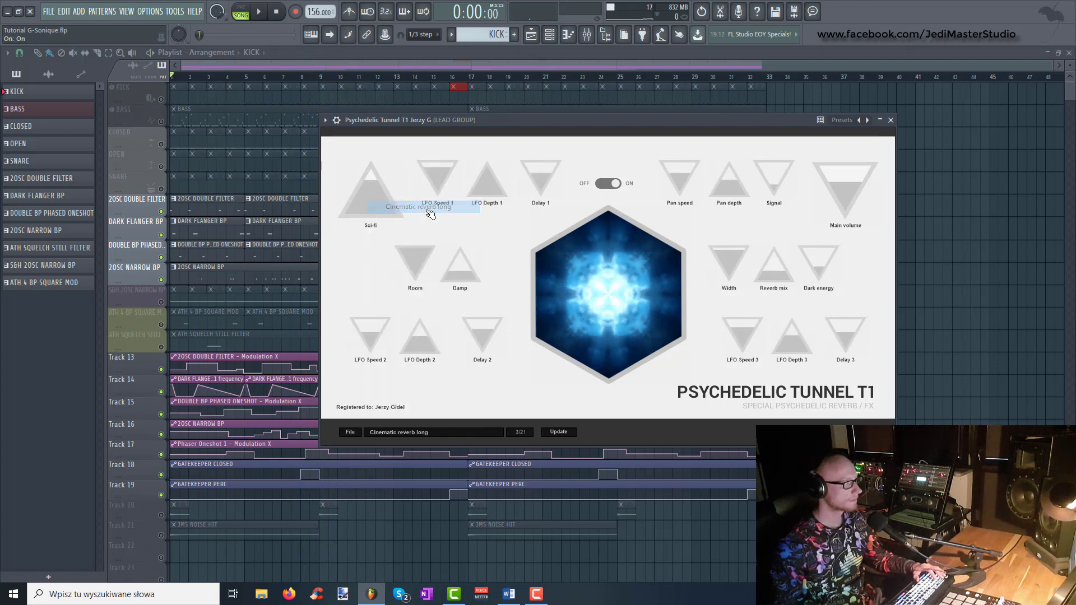
# Step: Play the leads through the Cinematic reverb long preset, and load and audition the Twisted doubling preset
pyautogui.press('space')
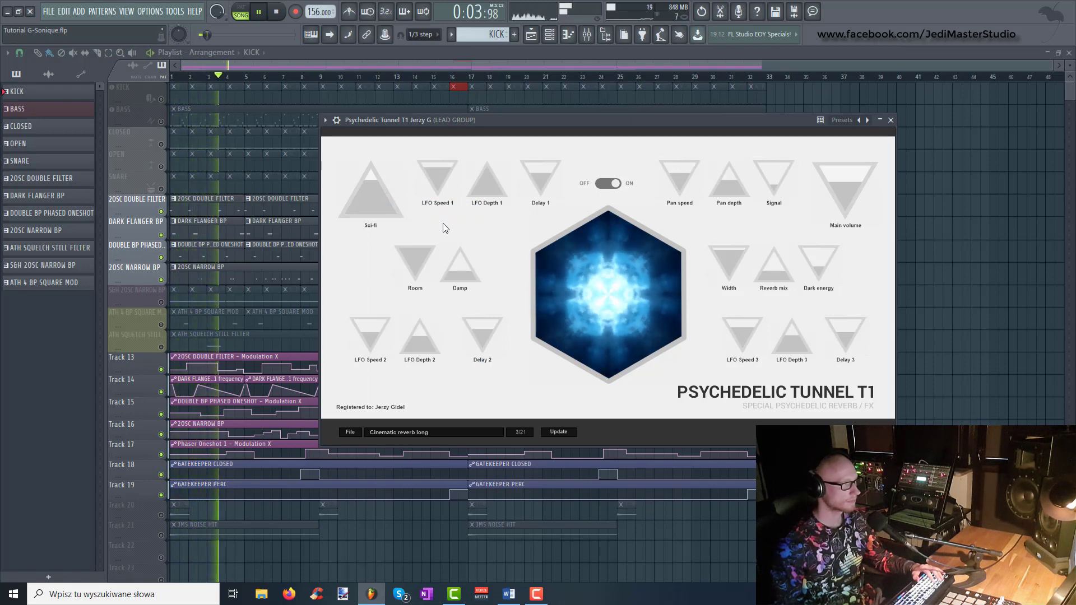
pyautogui.press('space')
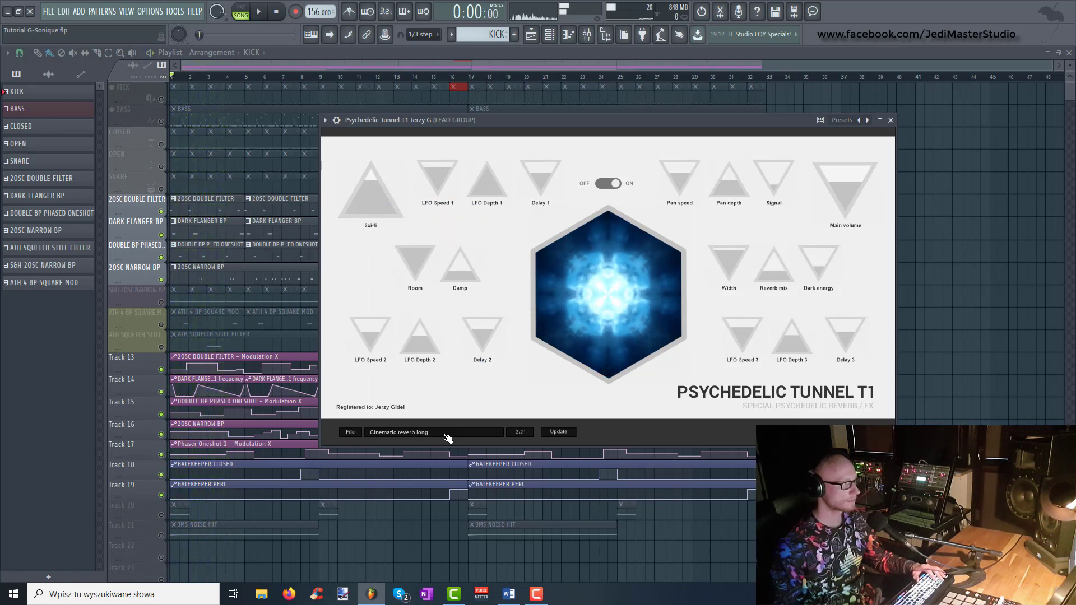
pyautogui.click(447, 438)
pyautogui.click(435, 369)
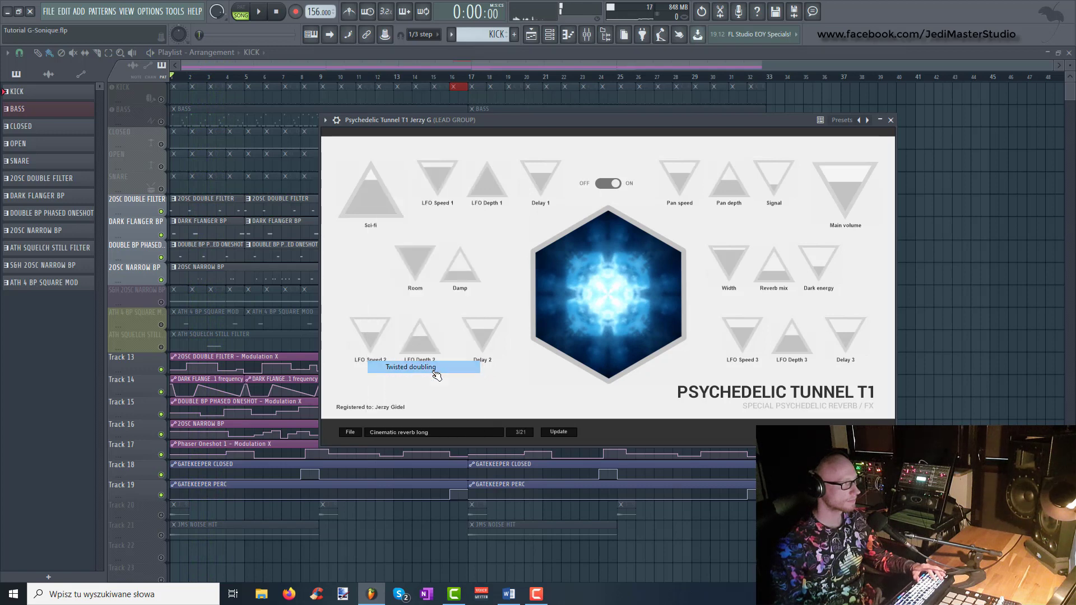
pyautogui.press('space')
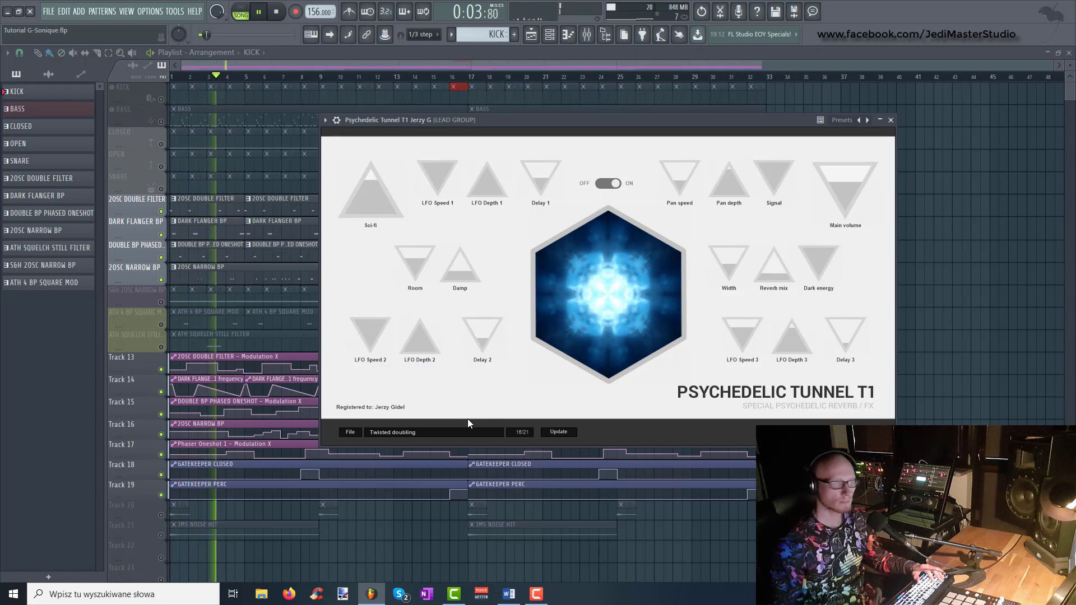
pyautogui.press('space')
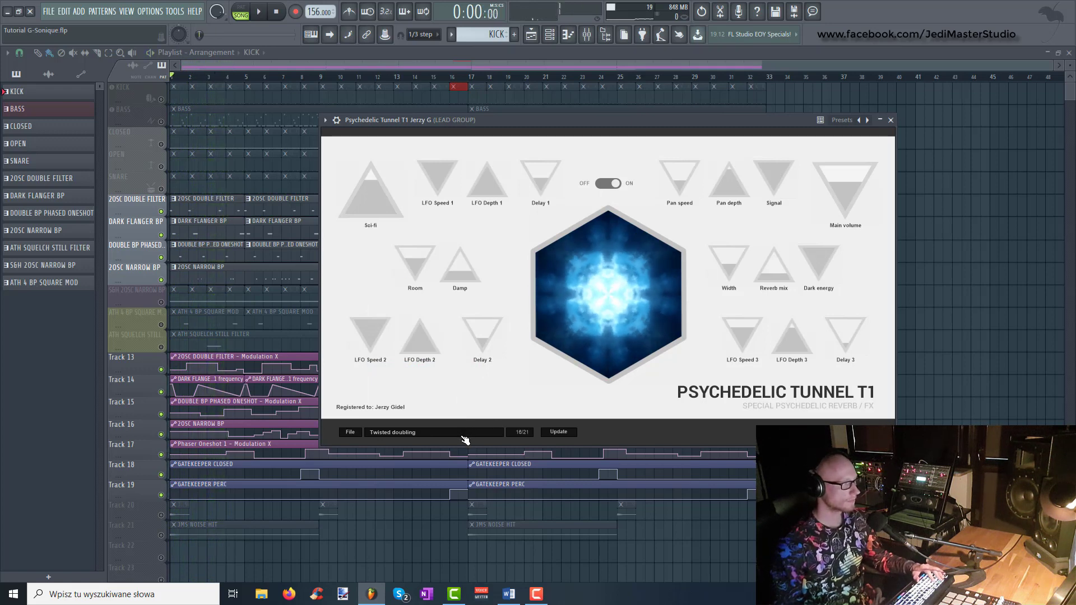
# Step: Load the Space preset in Psychedelic Tunnel T1 and play the leads through it
pyautogui.click(464, 440)
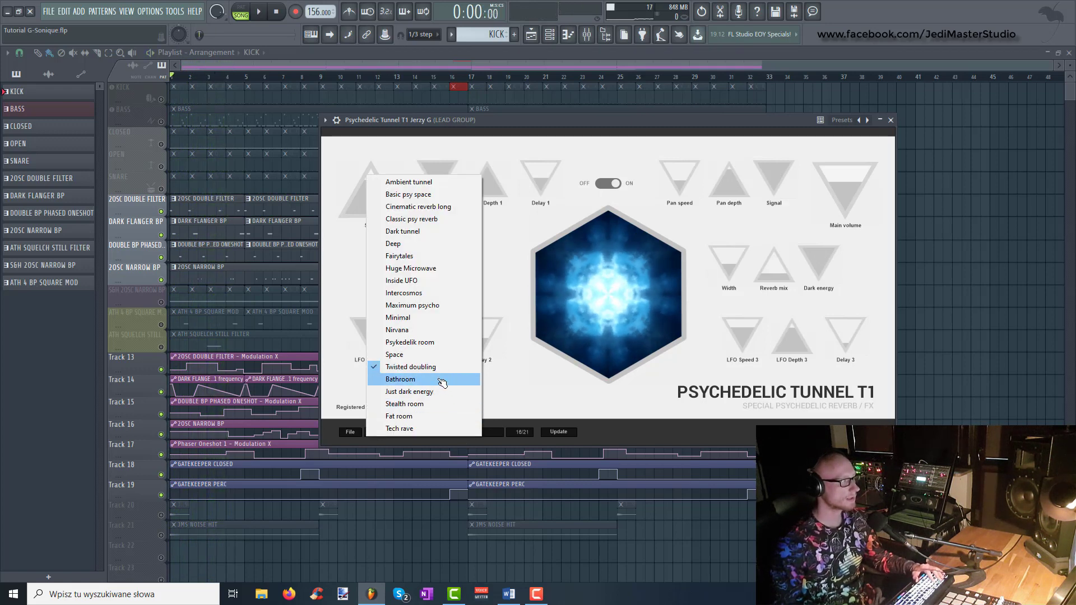
pyautogui.click(568, 398)
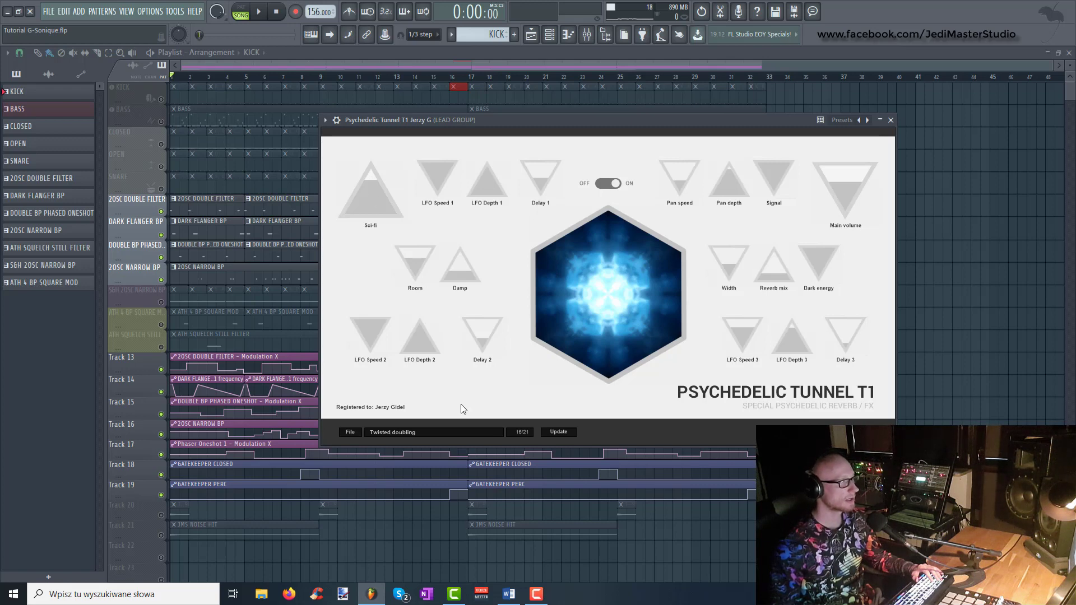
pyautogui.click(465, 437)
pyautogui.click(429, 354)
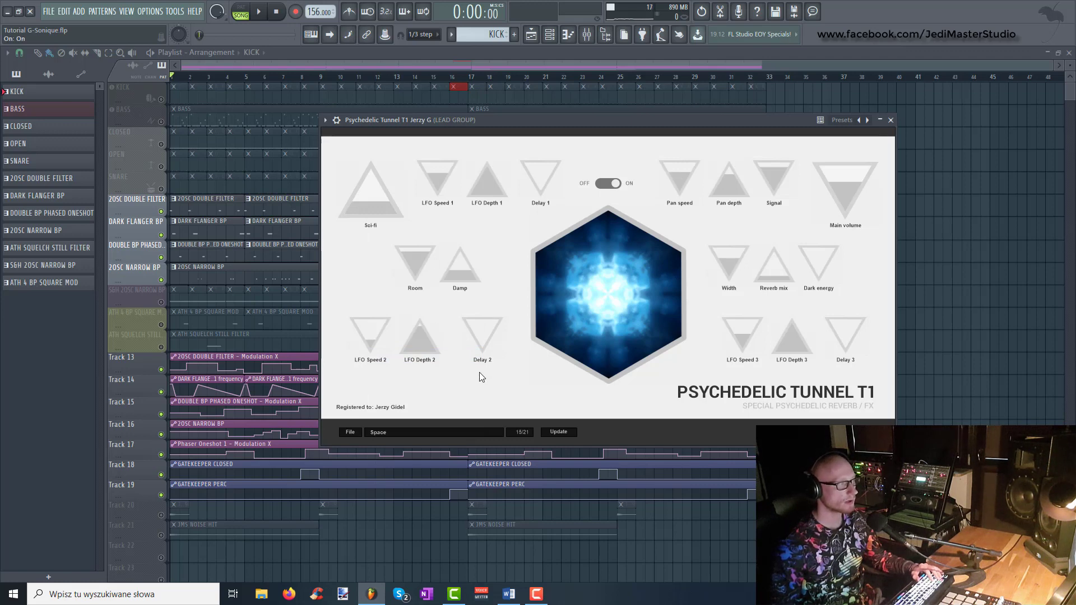
pyautogui.press('space')
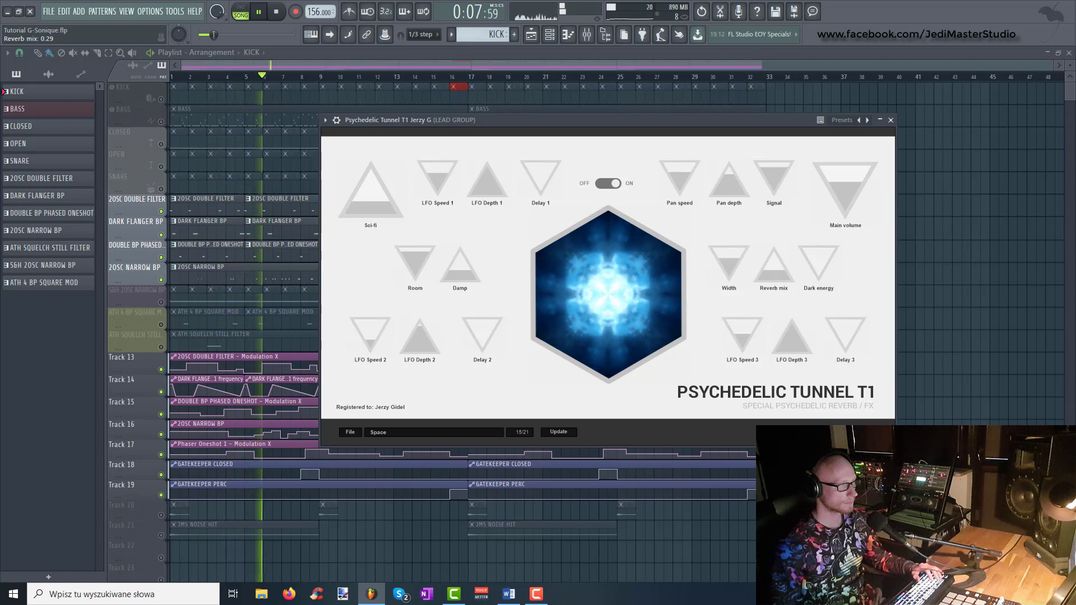
pyautogui.press('space')
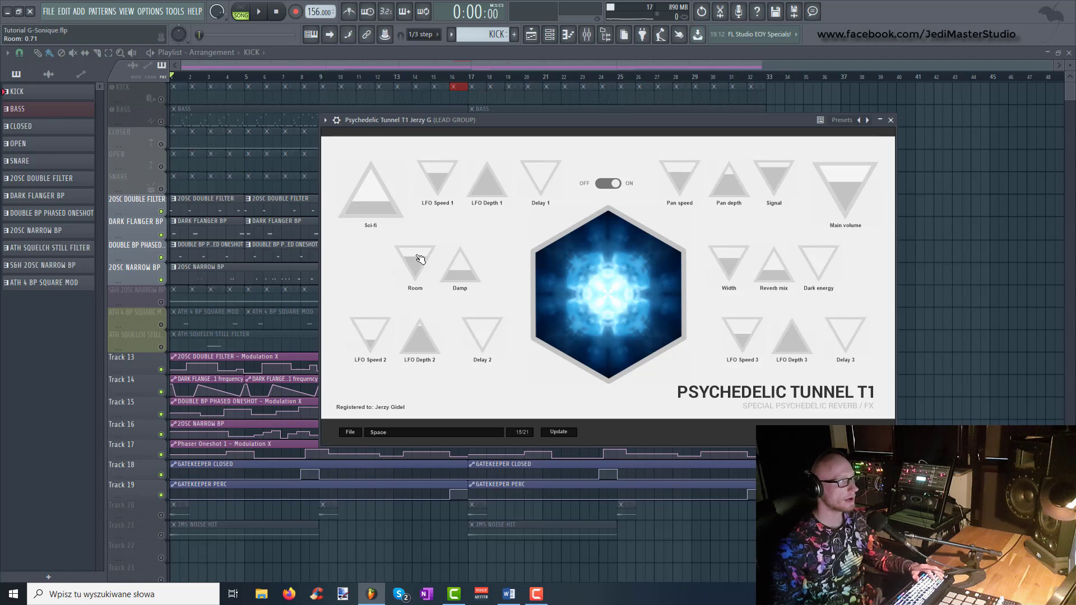
# Step: Set Room to 0.67 and raise Sci-fi well above half, playing the leads to hear the changes
pyautogui.press('space')
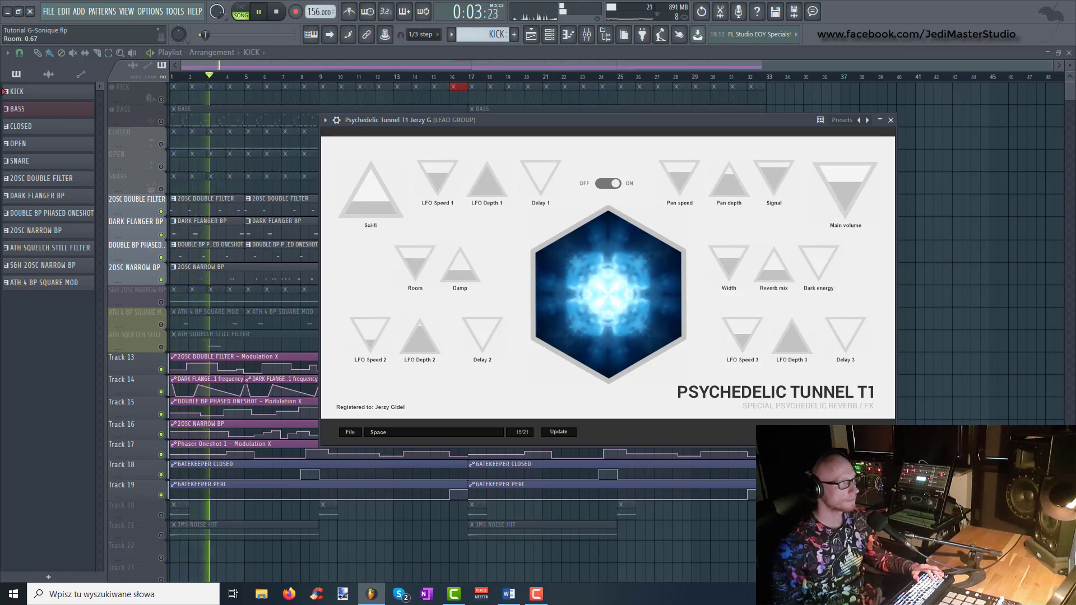
pyautogui.moveTo(421, 262); pyautogui.dragTo(421, 262)
pyautogui.press('space')
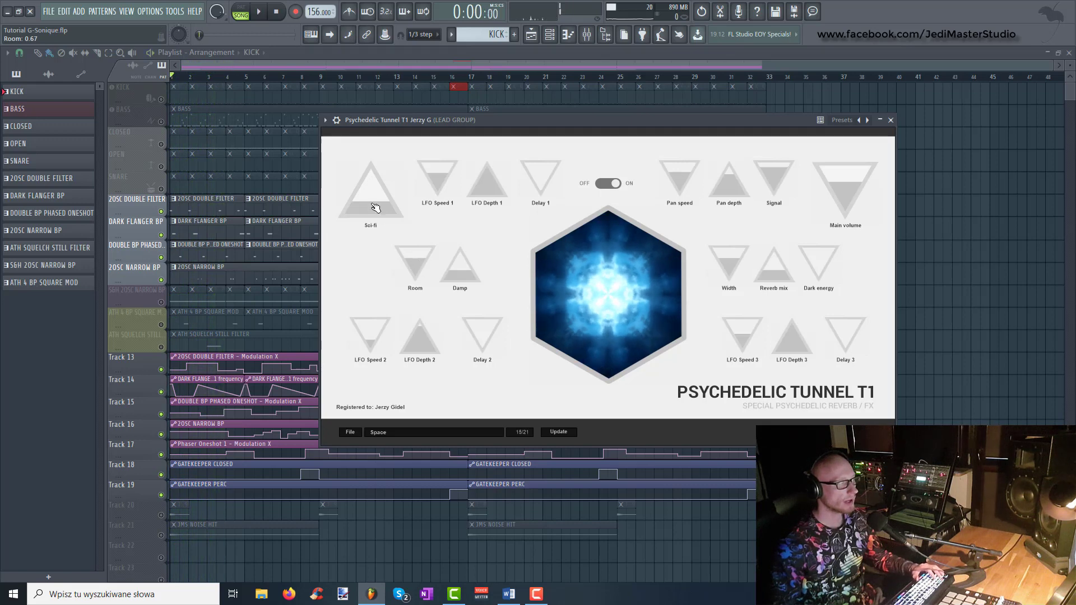
pyautogui.moveTo(375, 206); pyautogui.dragTo(377, 203)
pyautogui.press('space')
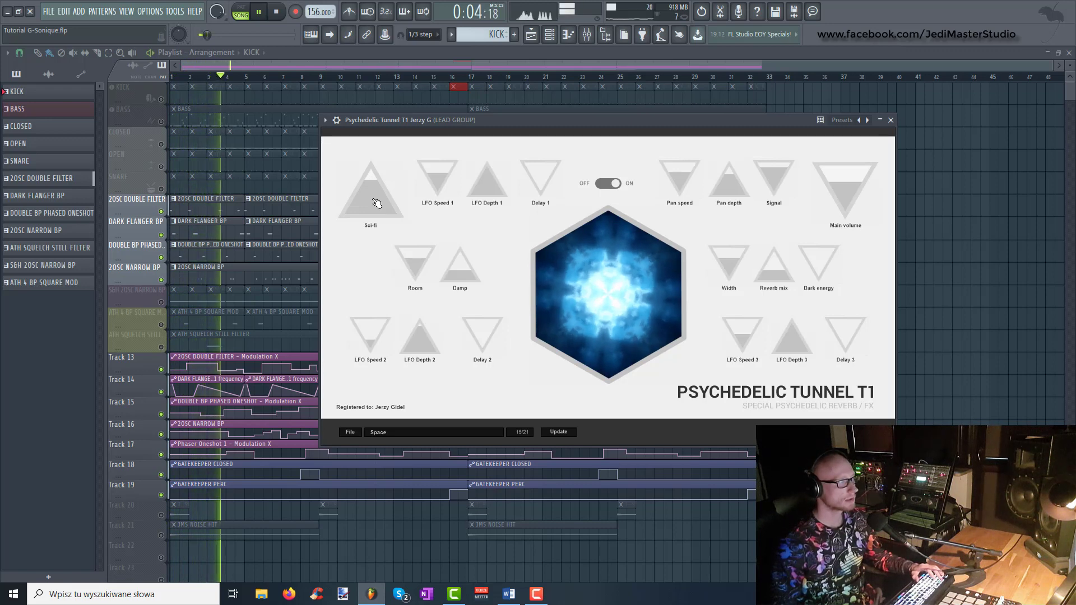
pyautogui.press('space')
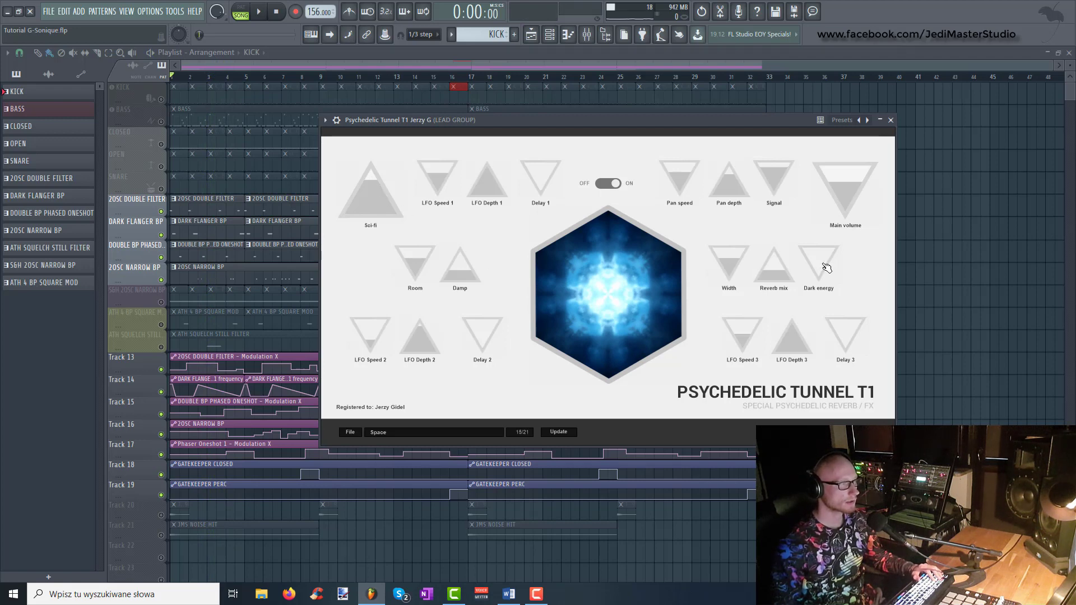
# Step: Try Dark energy at 1.00 during playback, and replay the leads with it back at its minimum
pyautogui.moveTo(823, 270); pyautogui.dragTo(827, 263)
pyautogui.press('space')
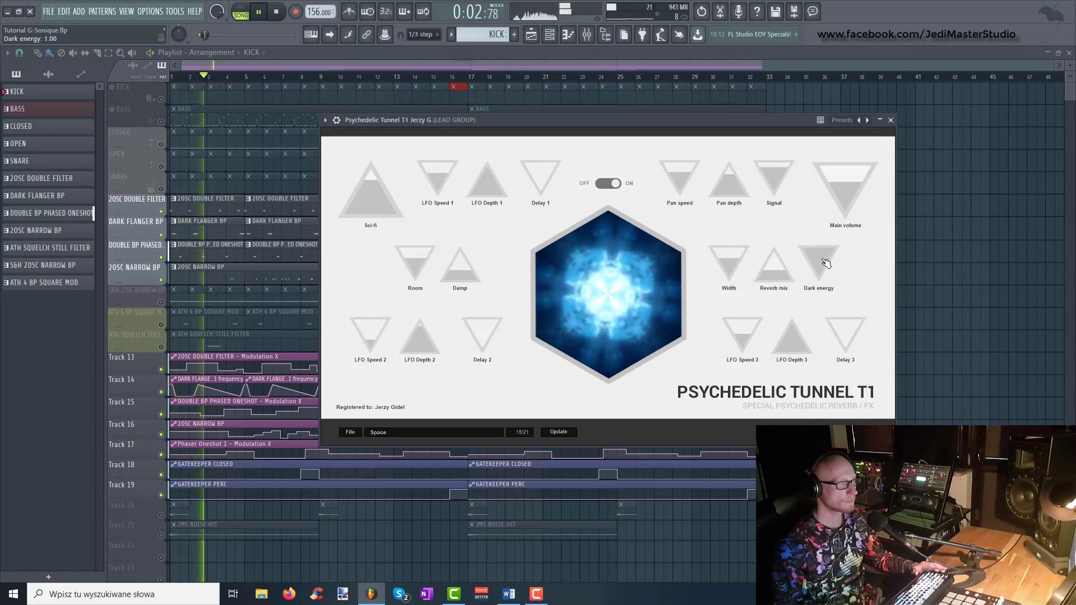
pyautogui.press('space')
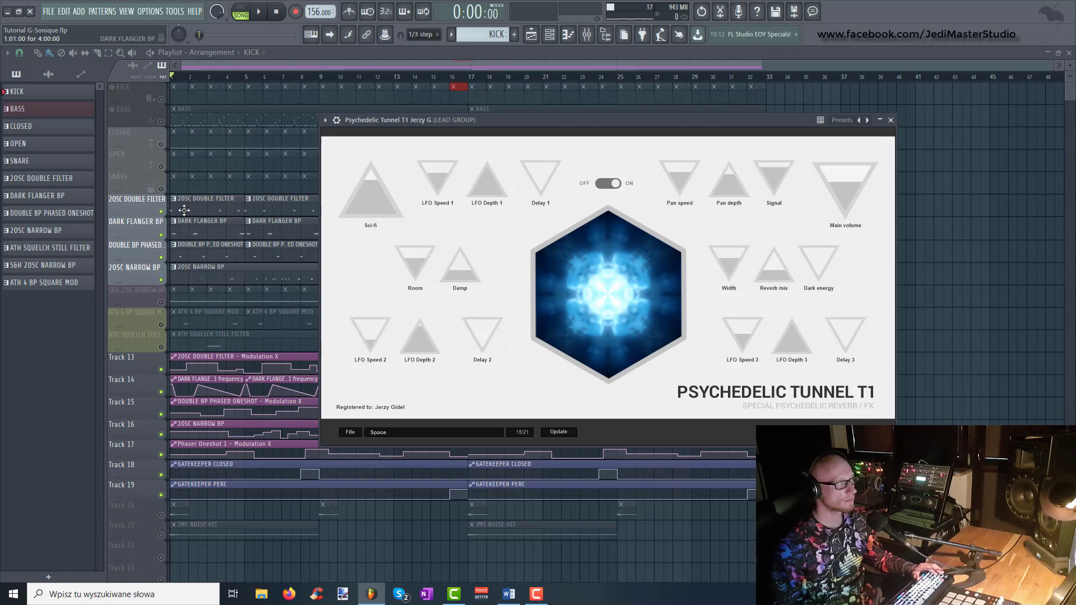
pyautogui.press('space')
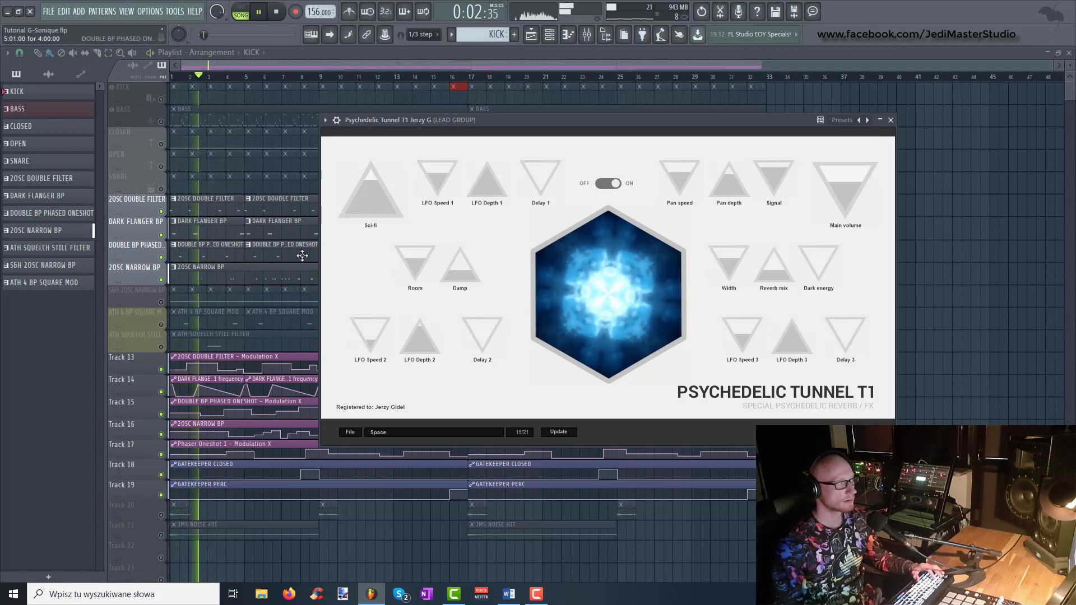
pyautogui.press('space')
# Step: Unmute the S&H 2OSC NARROW BP and ATH 4 BP SQUARE MOD tracks and play them with the leads
pyautogui.click(161, 302)
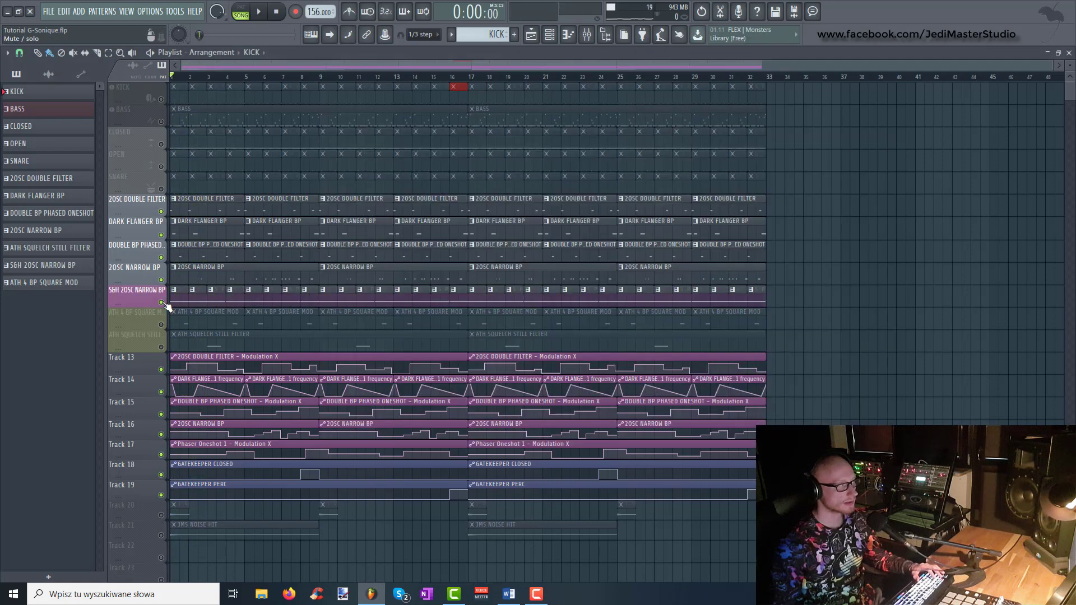
pyautogui.click(161, 324)
pyautogui.press('space')
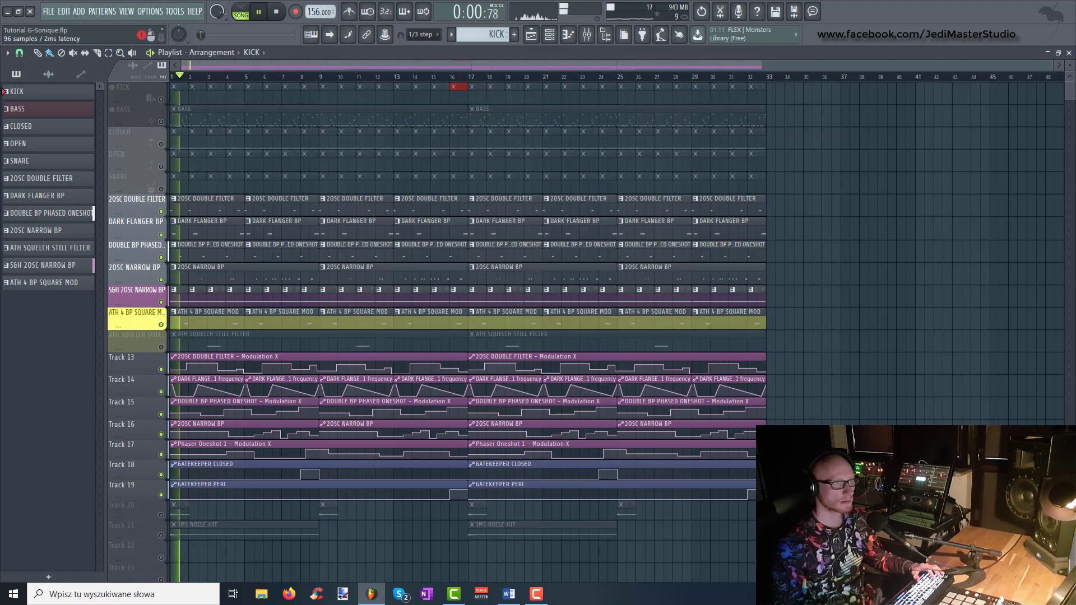
pyautogui.press('space')
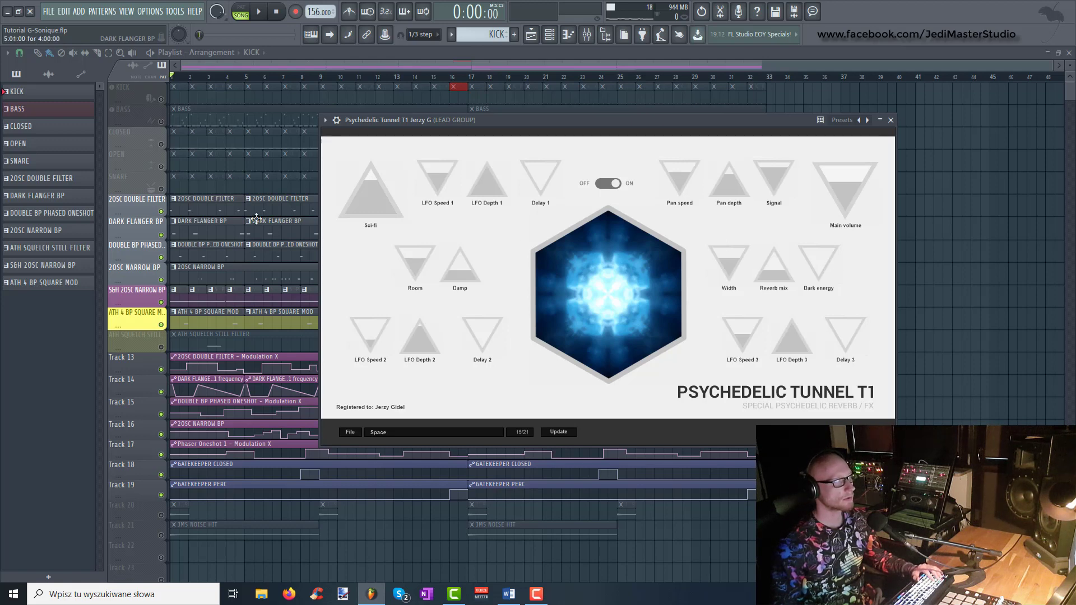
# Step: Close the Psychedelic Tunnel T1 window, unmute all playlist tracks and play the full arrangement
pyautogui.moveTo(549, 125); pyautogui.dragTo(607, 145)
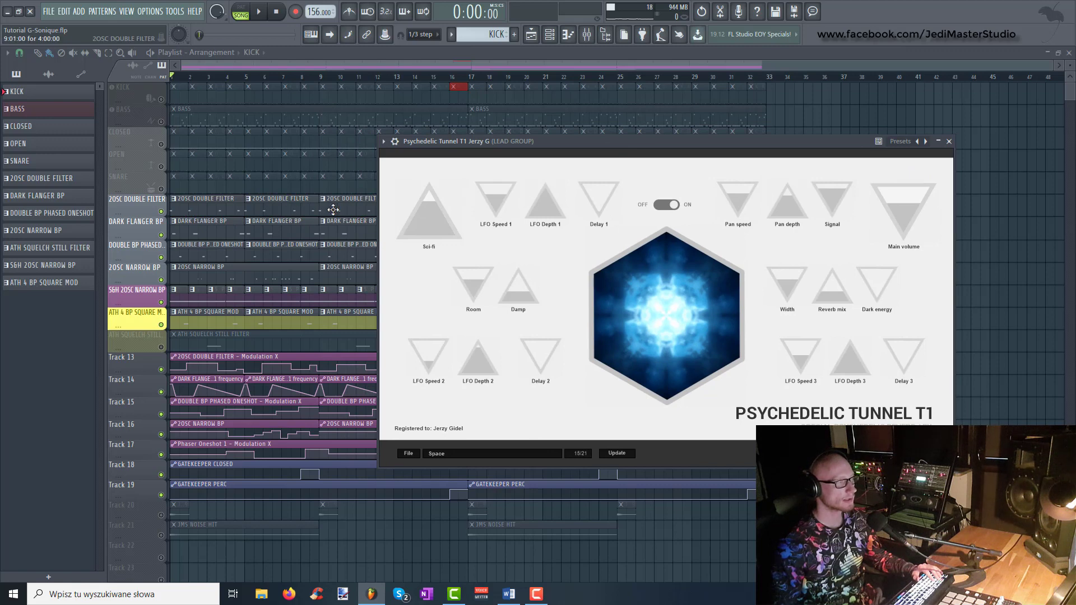
pyautogui.click(949, 142)
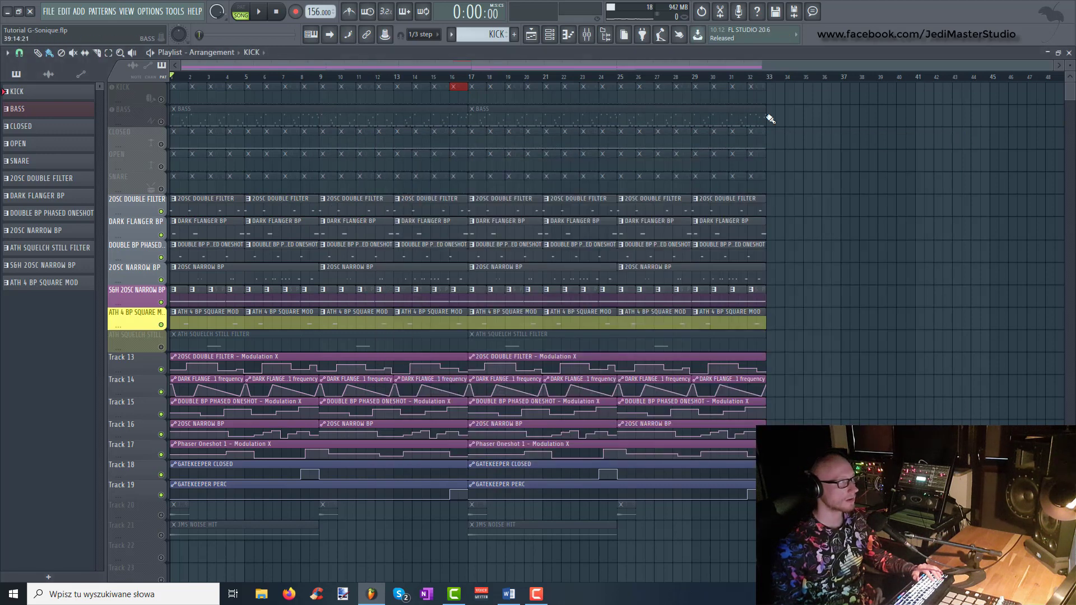
pyautogui.rightClick(161, 120)
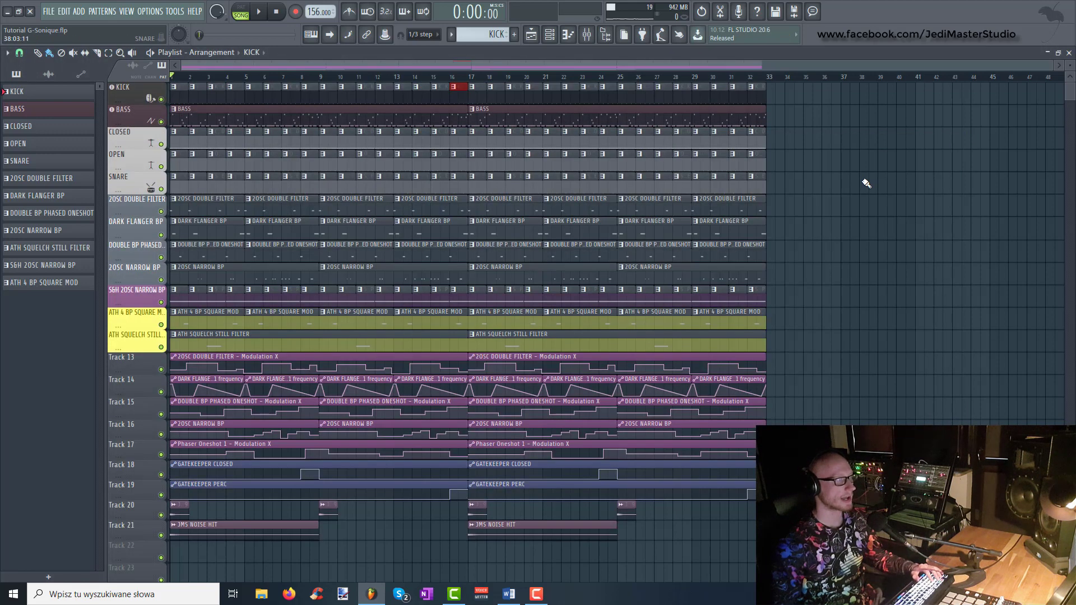
pyautogui.press('space')
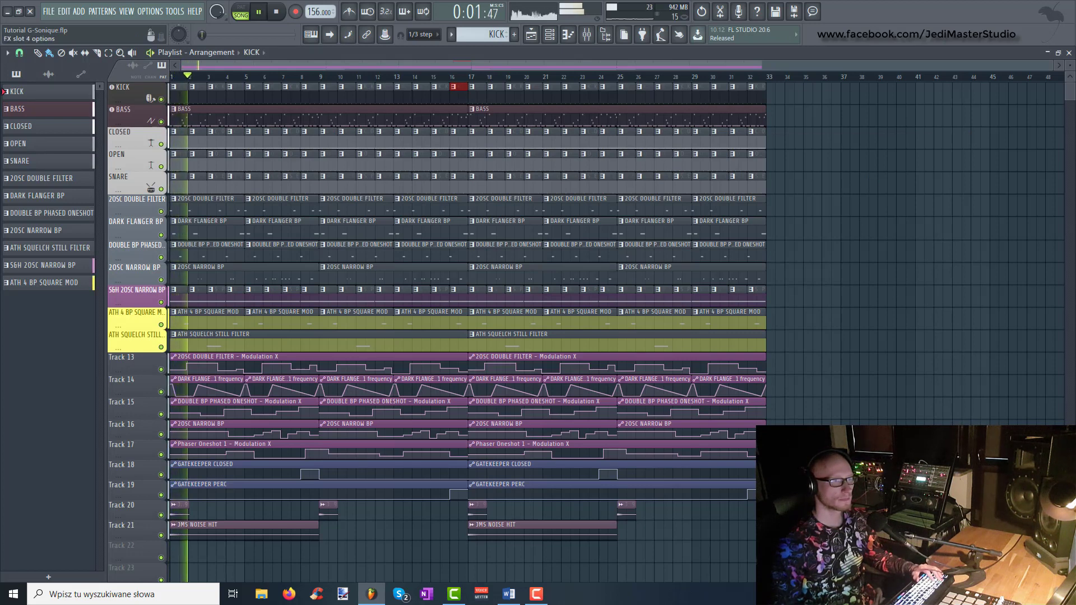
# Step: Mute the S&H 2OSC NARROW BP track during playback and reopen Psychedelic Tunnel T1 on the lead group
pyautogui.click(1075, 115)
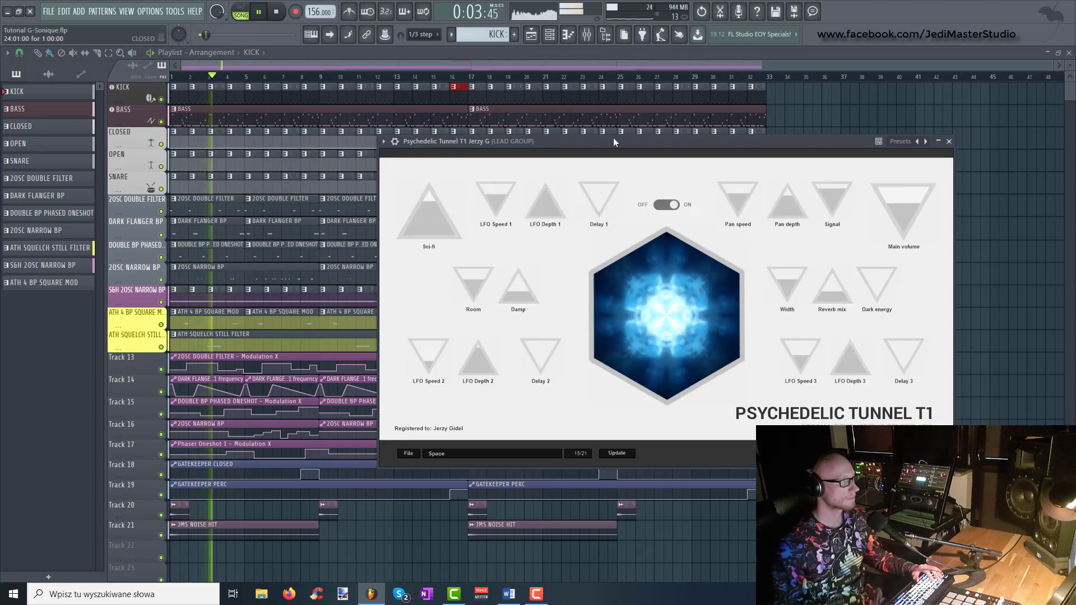
pyautogui.press('Escape')
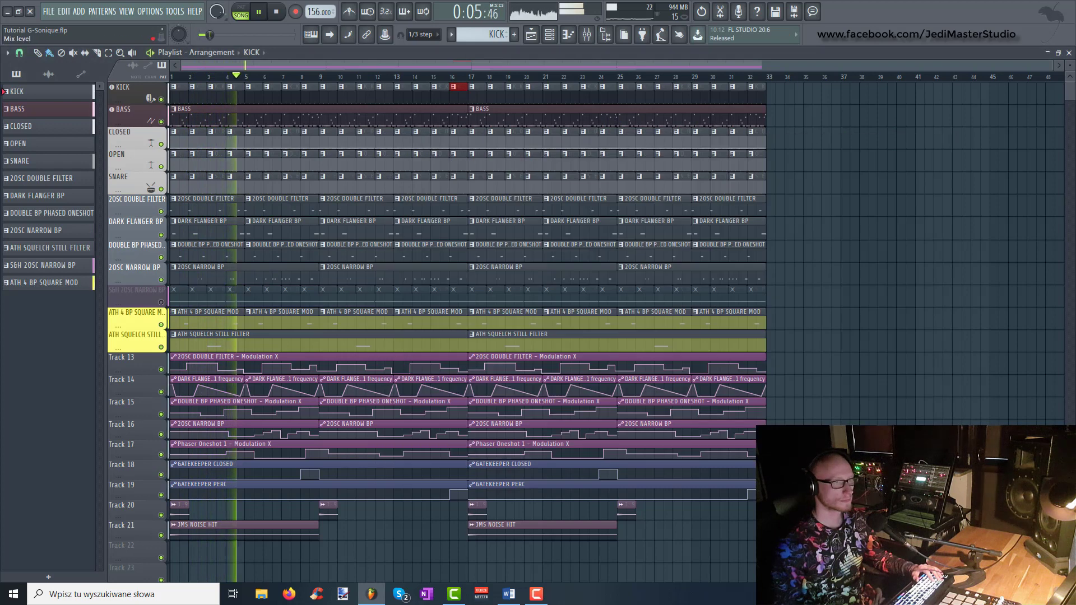
pyautogui.click(1075, 115)
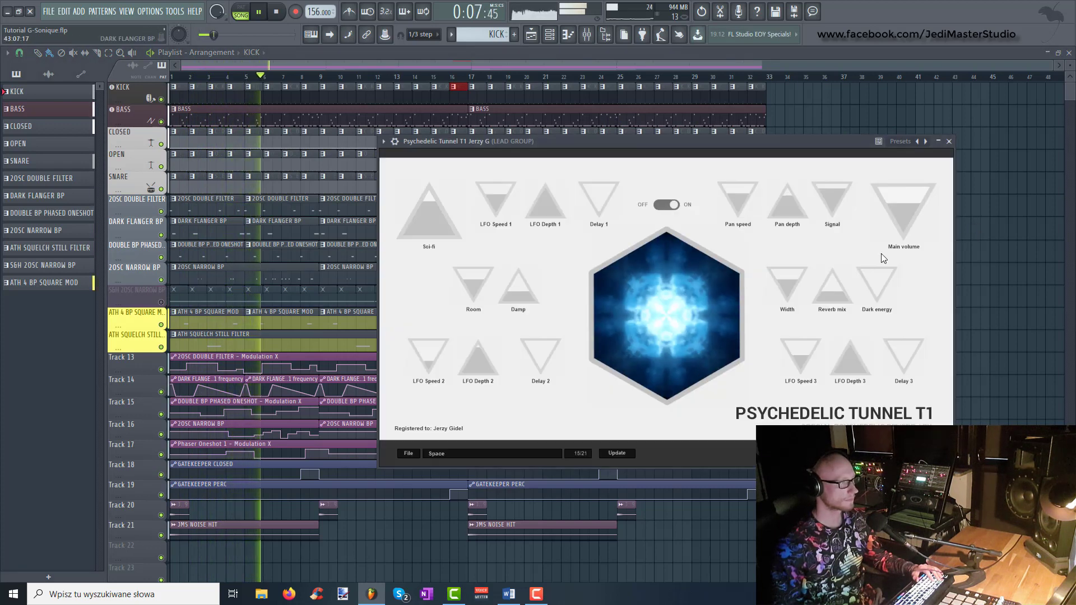
# Step: Set Reverb mix to 0.25, Delay 1 to 0.70 and LFO Speed 2 to 0.77, and raise Delay 2 during playback
pyautogui.click(841, 288)
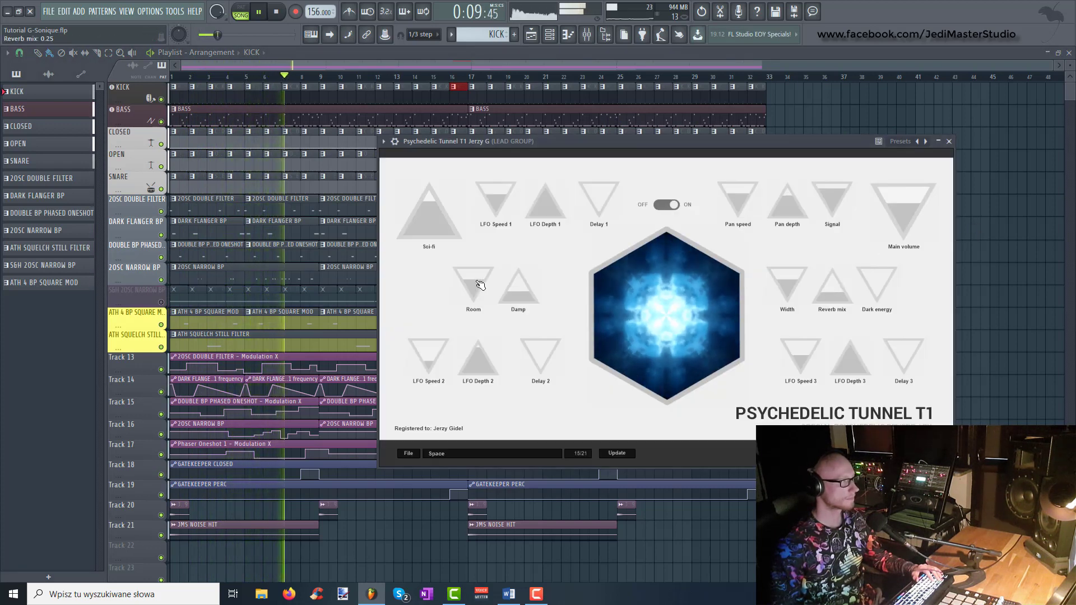
pyautogui.moveTo(597, 205); pyautogui.dragTo(597, 169)
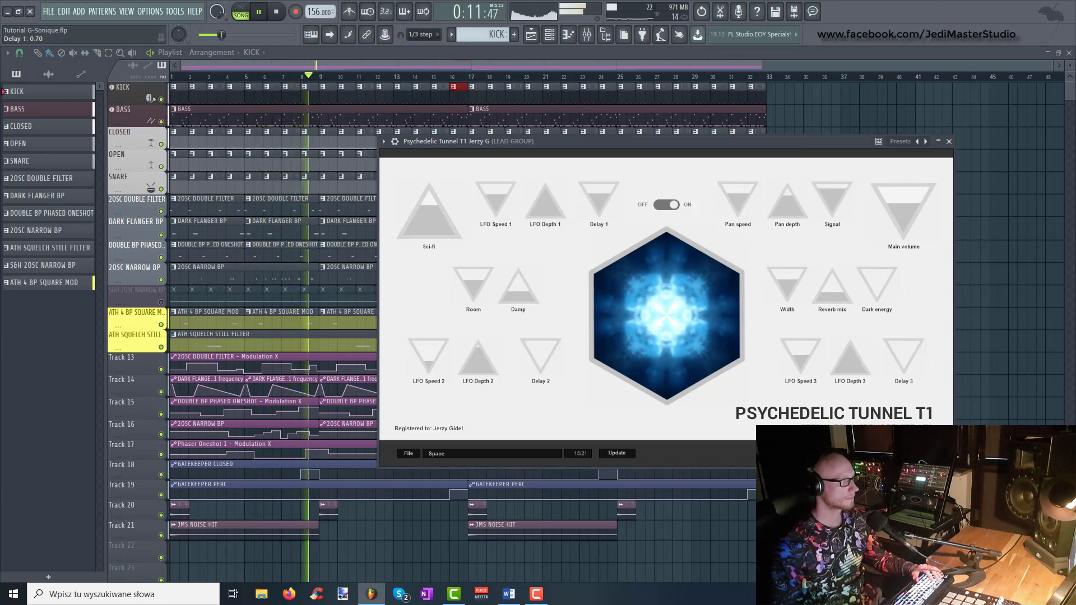
pyautogui.moveTo(429, 365); pyautogui.dragTo(429, 349)
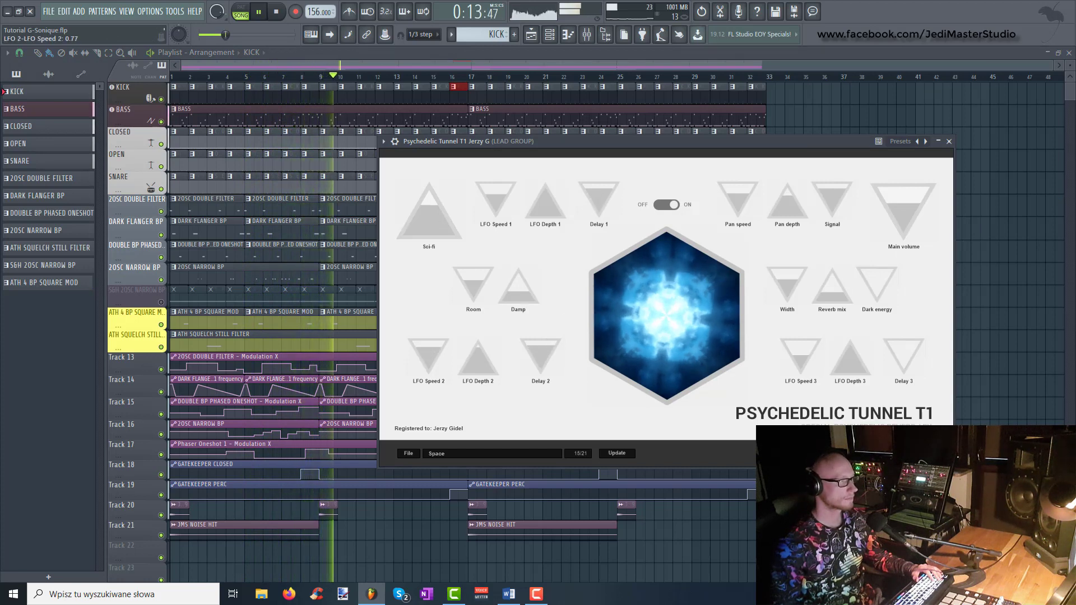
# Step: Raise Delay 3, set Reverb mix to 0.29 and fine-tune Room while the full arrangement plays
pyautogui.moveTo(877, 287)
pyautogui.mouseDown()
pyautogui.moveTo(877, 278)
pyautogui.moveTo(884, 292)
pyautogui.mouseUp()
pyautogui.moveTo(902, 358); pyautogui.dragTo(832, 291)
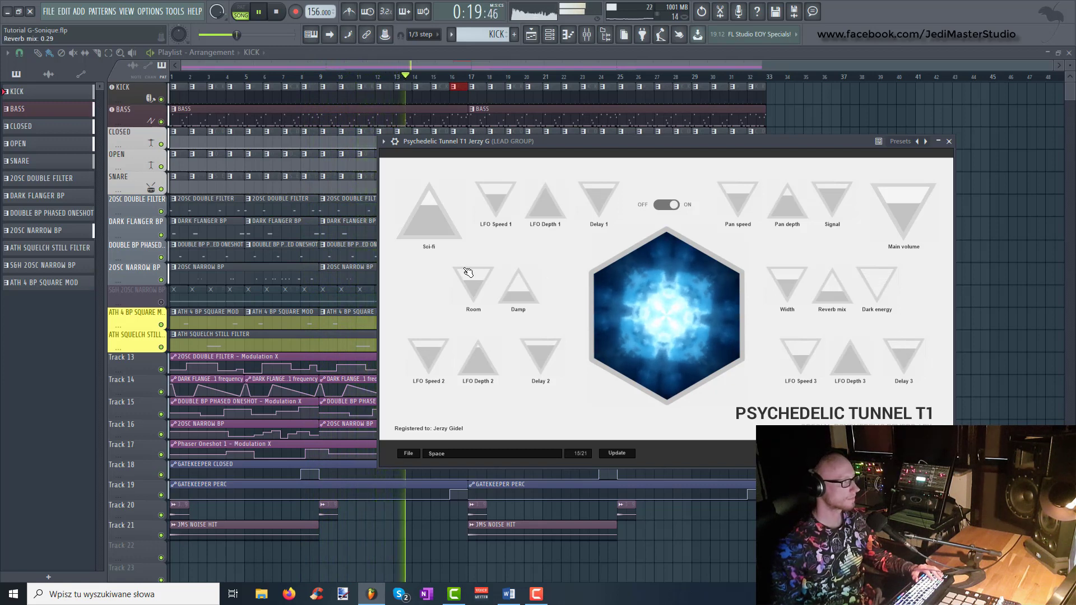
pyautogui.moveTo(468, 273); pyautogui.dragTo(468, 271)
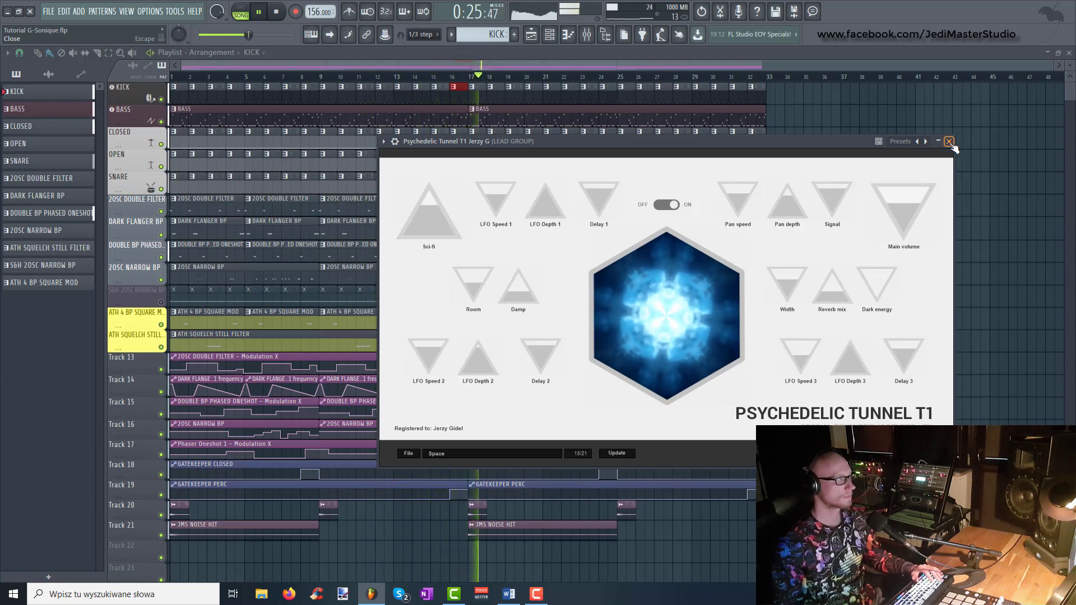
# Step: Listen to the full arrangement with the reverb window closed, stop the song and reopen Psychedelic Tunnel T1
pyautogui.click(949, 142)
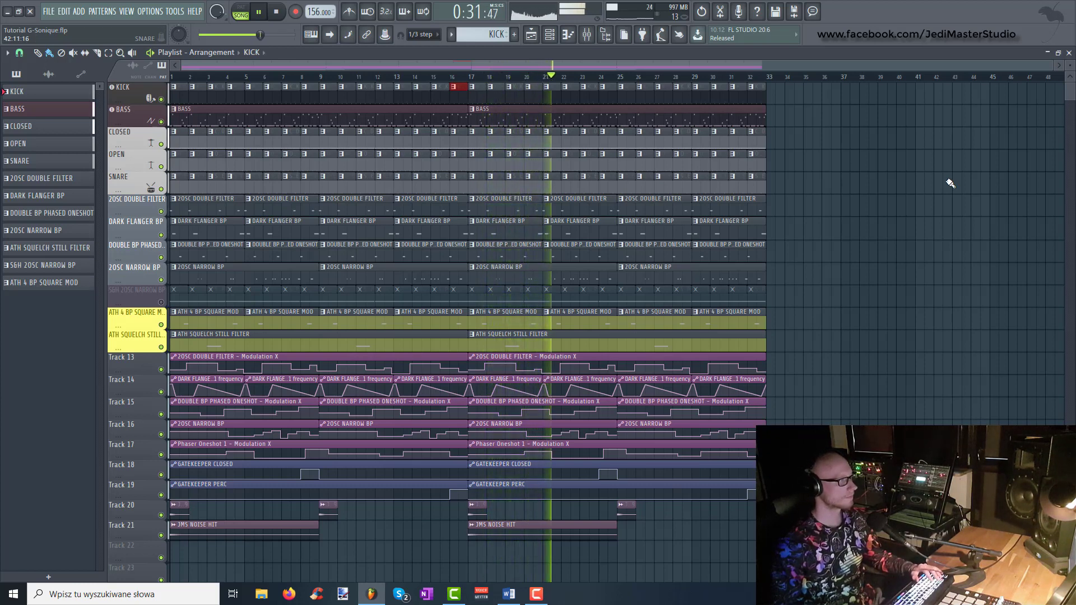
pyautogui.press('space')
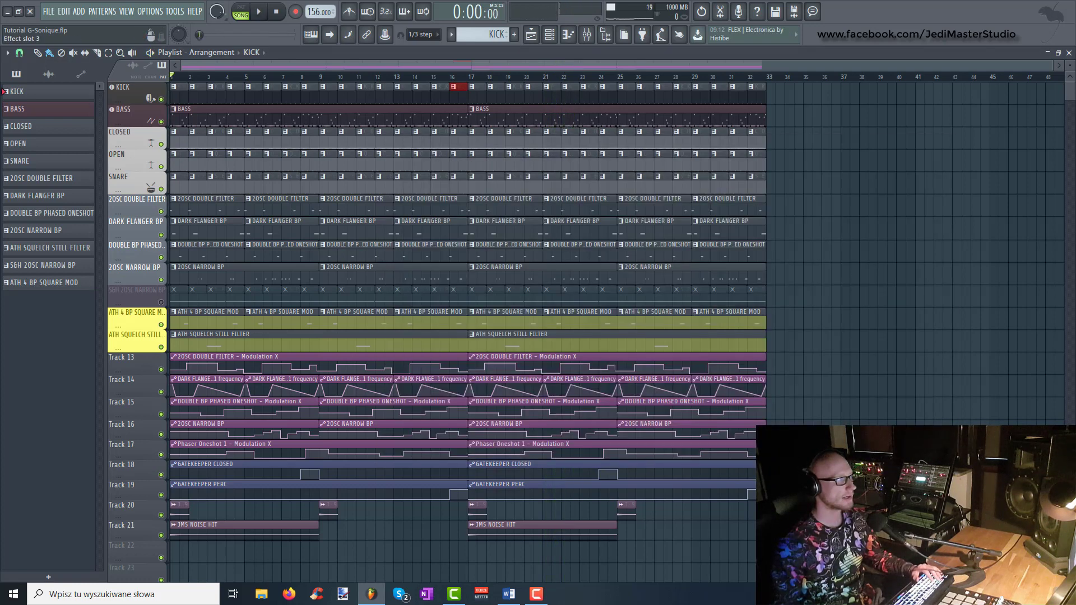
pyautogui.moveTo(629, 143); pyautogui.dragTo(565, 144)
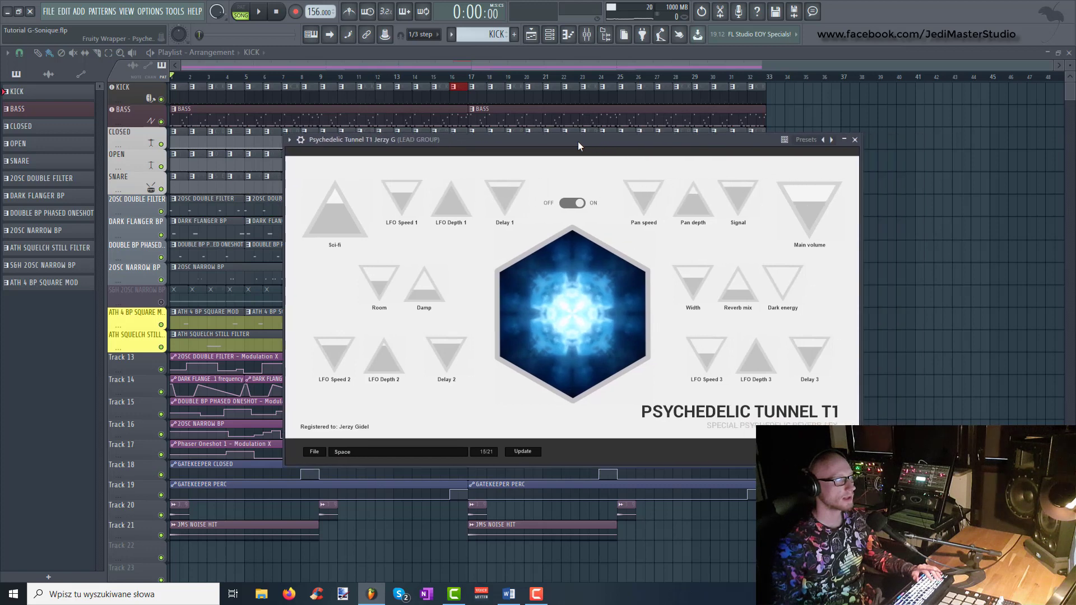